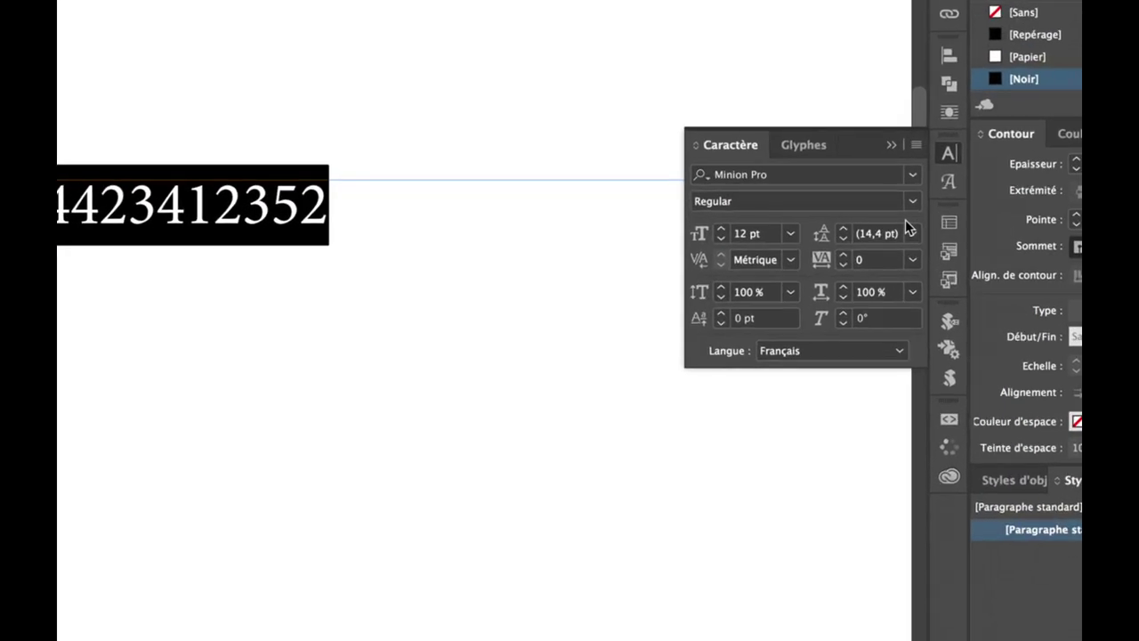
click(918, 147)
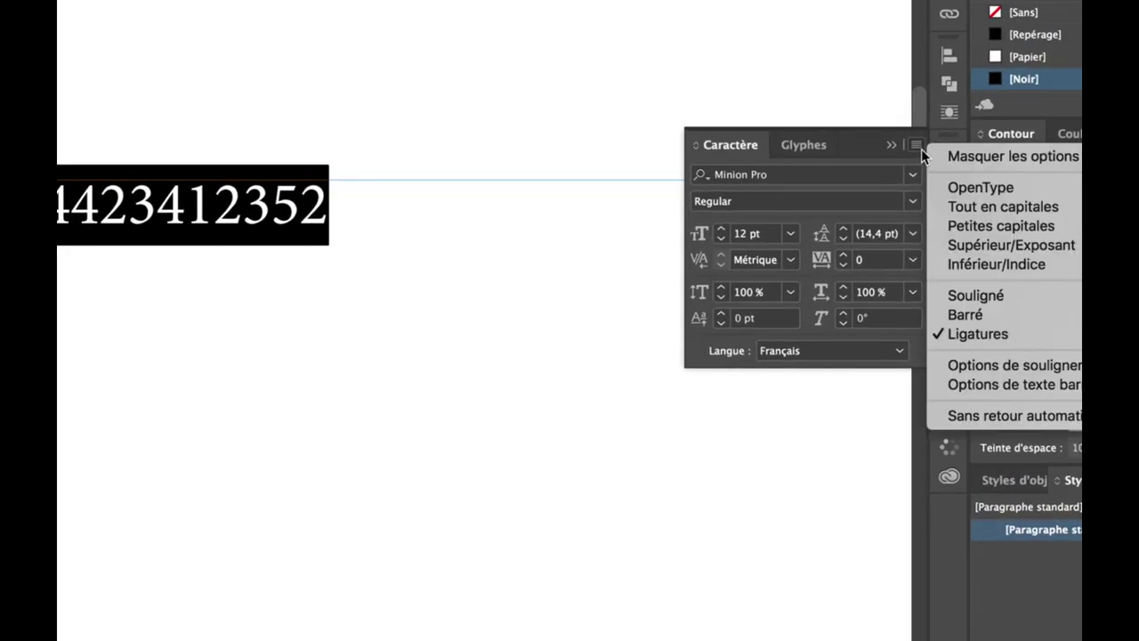
mouse_move(973, 186)
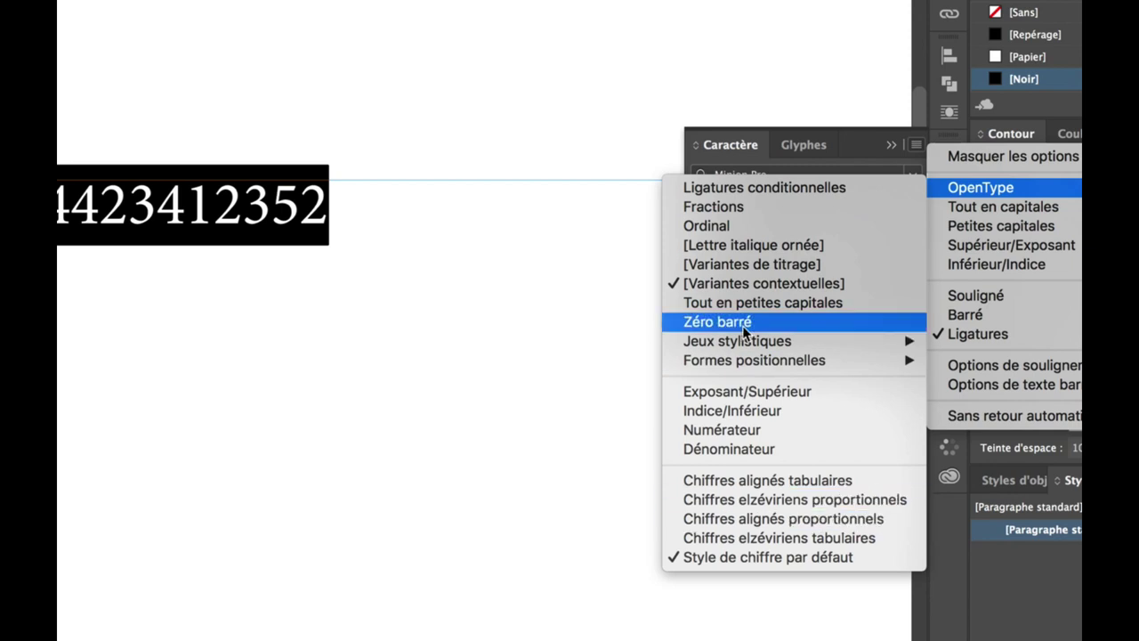
click(761, 481)
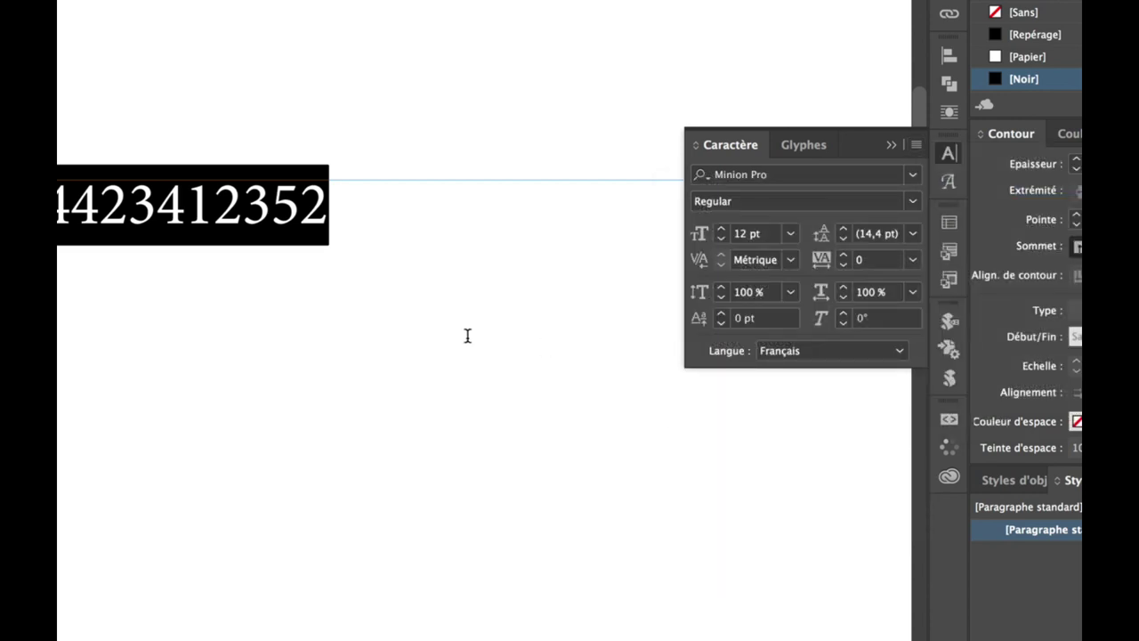
text(432123431)
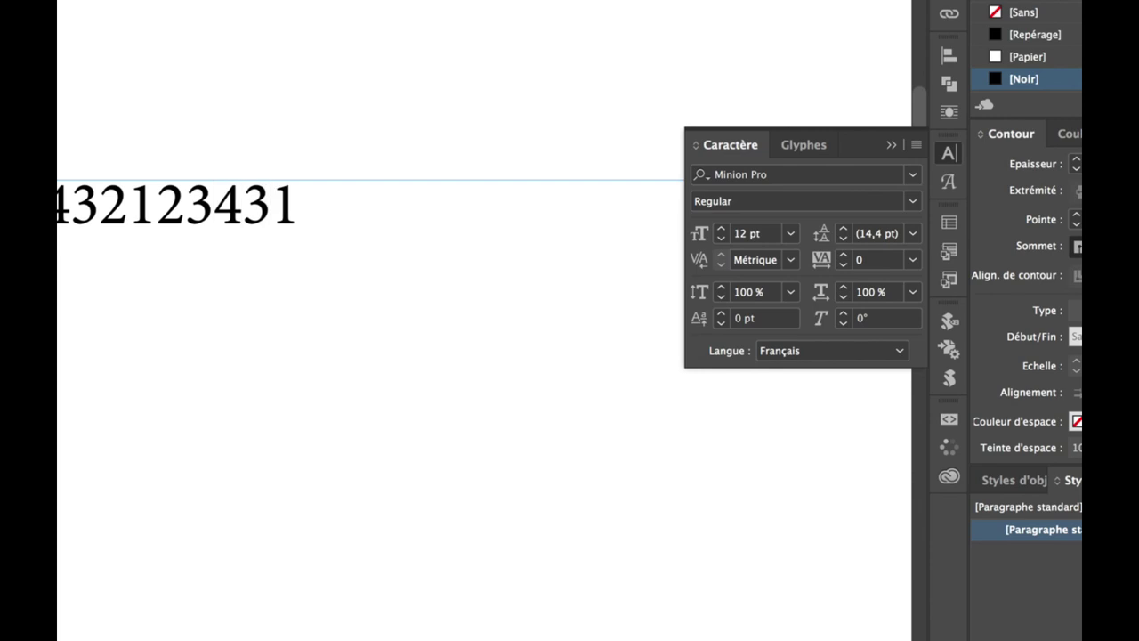
text(4 zaetza tazte)
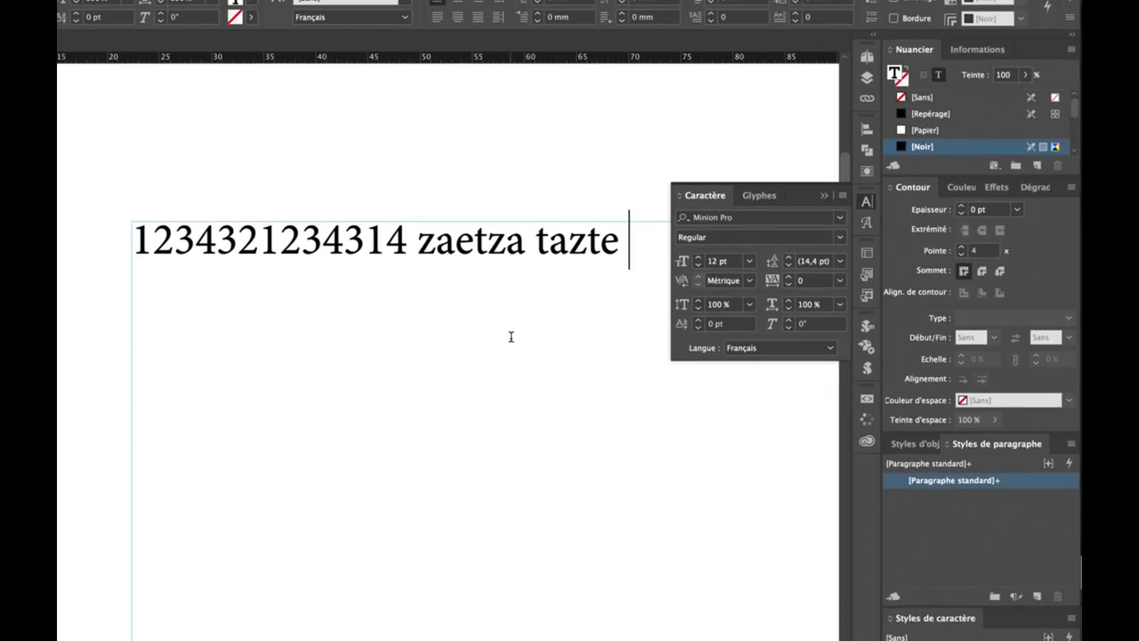
Step: Apply Chiffres elzéviriens proportionnels to the number before "zaetza tazte" and insert 890 in the middle of it
key(ctrl+a)
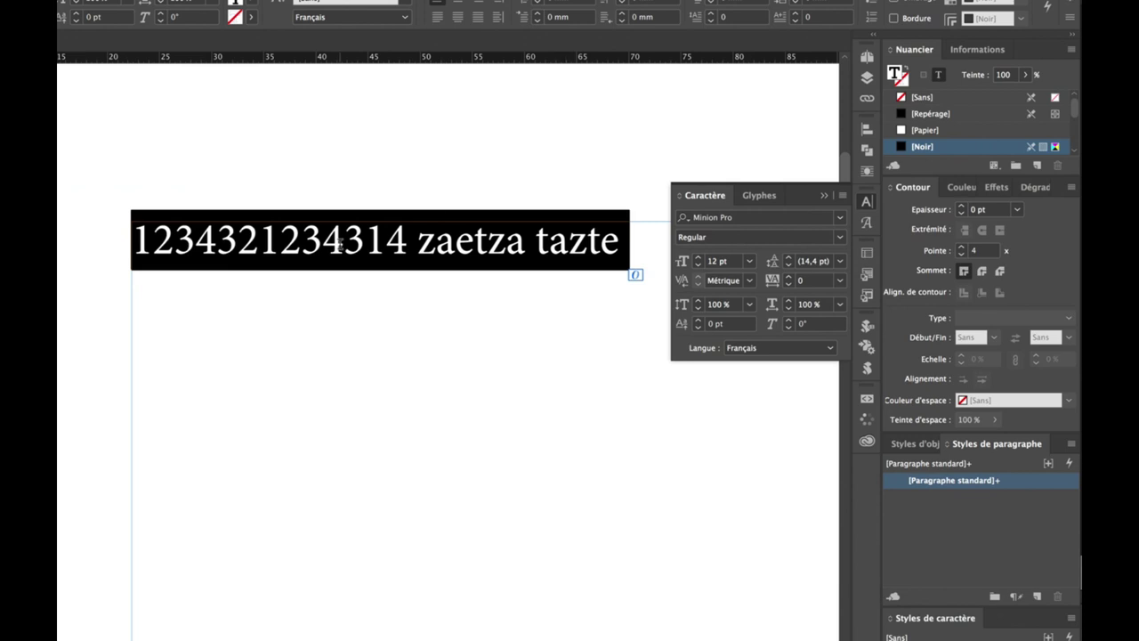
double_click(300, 246)
click(841, 196)
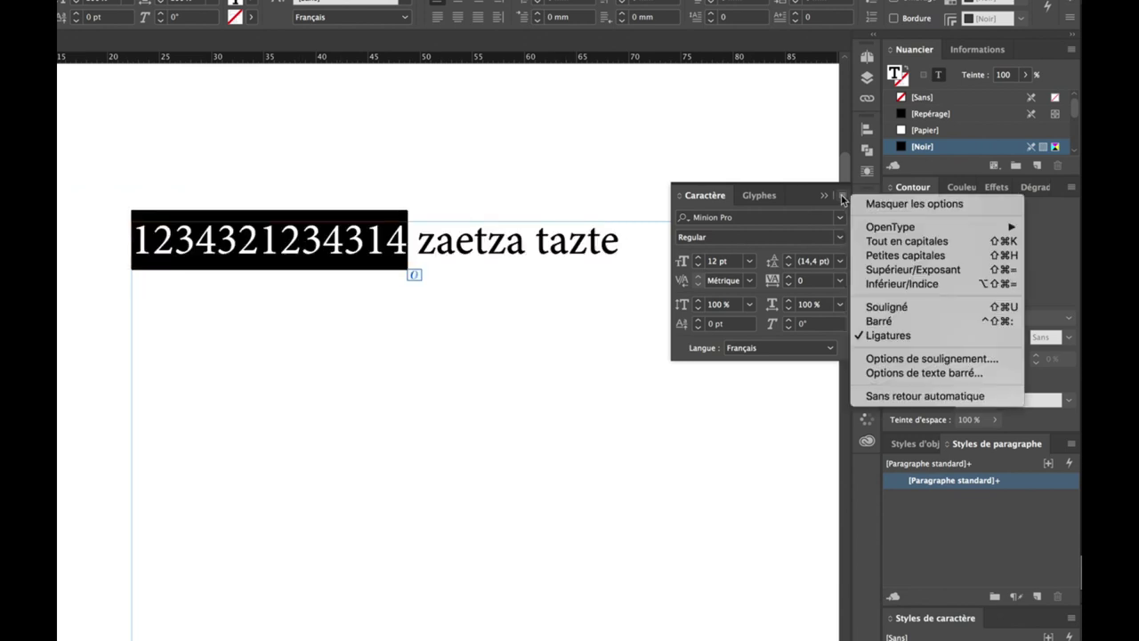
mouse_move(970, 228)
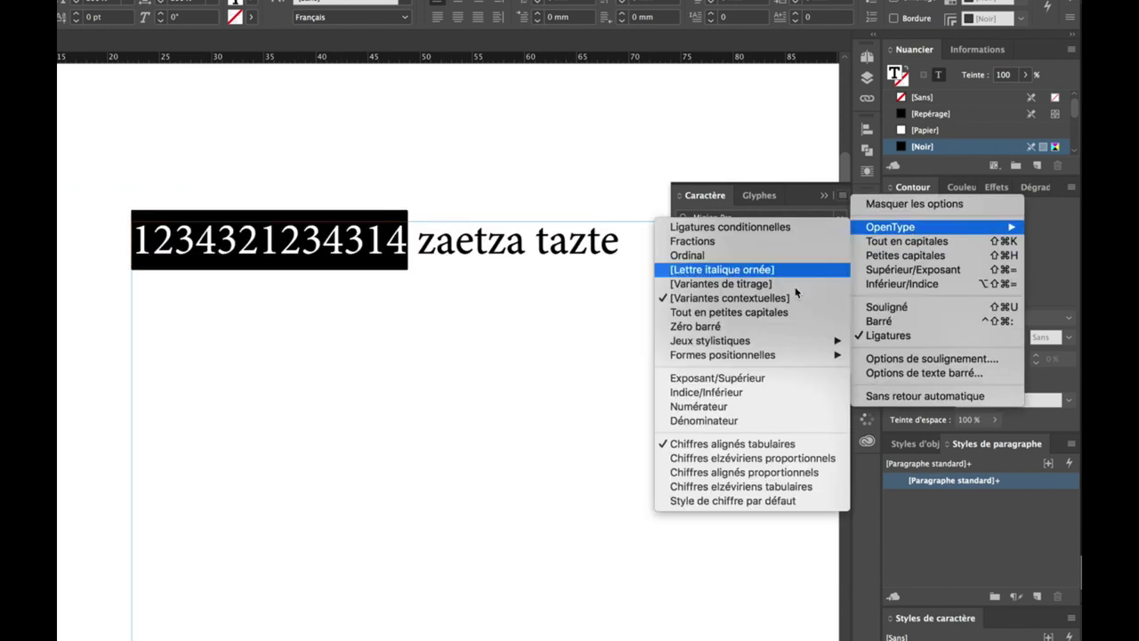
click(743, 458)
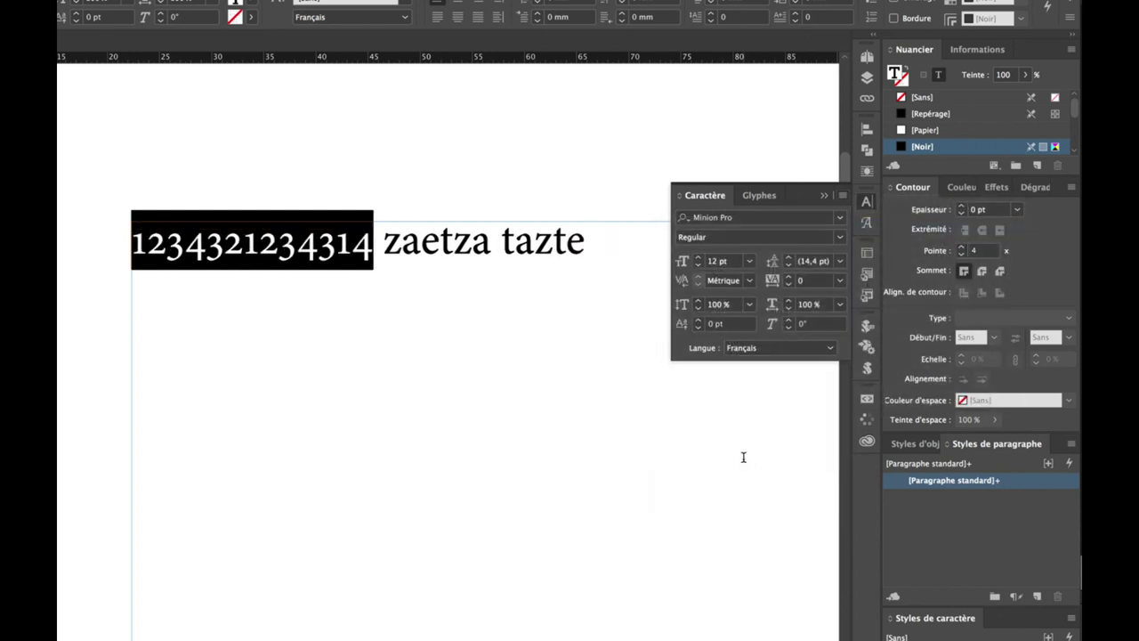
click(257, 247)
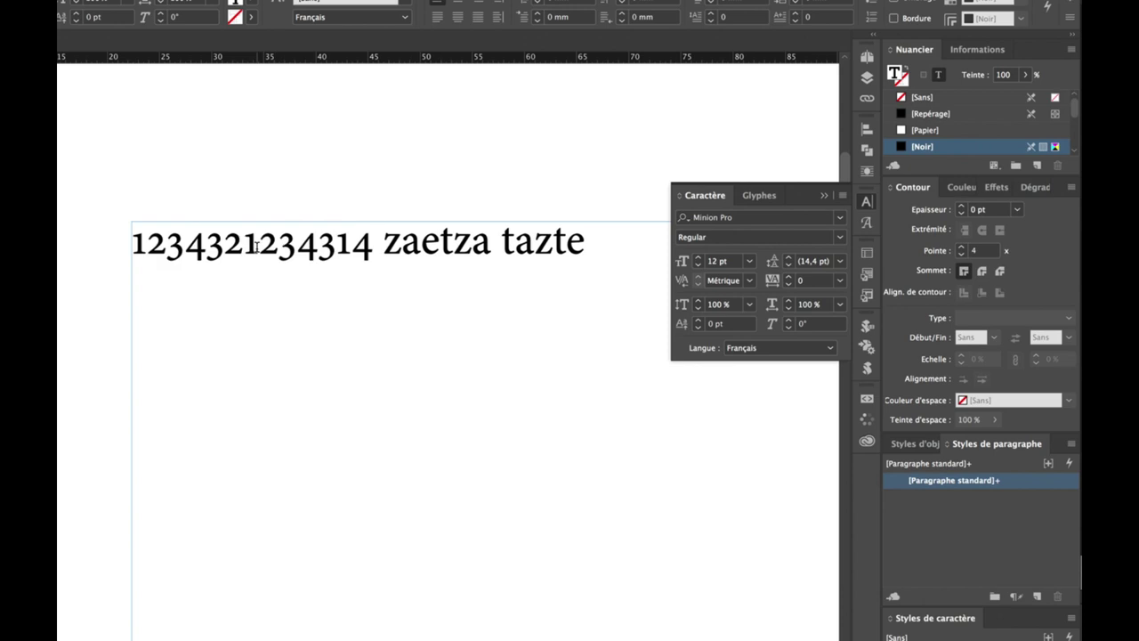
text(890)
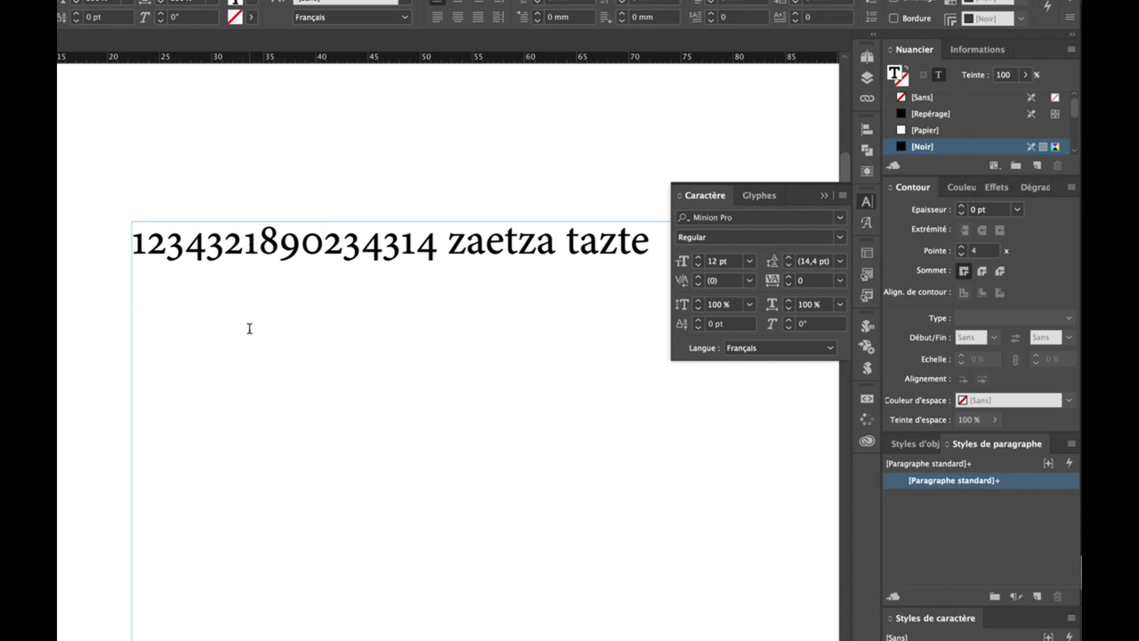
Step: Delete the text frame and draw a new one about 40 mm wide containing "Ceci est le numéro 12343 qui est"
key(Escape)
key(Delete)
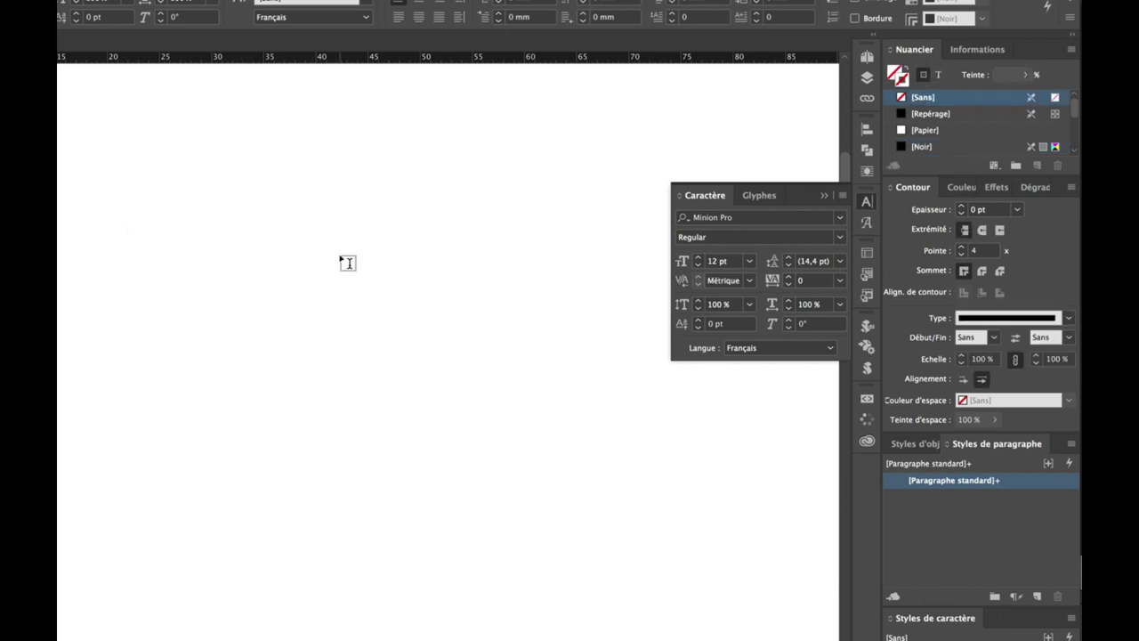
drag(161, 174, 585, 470)
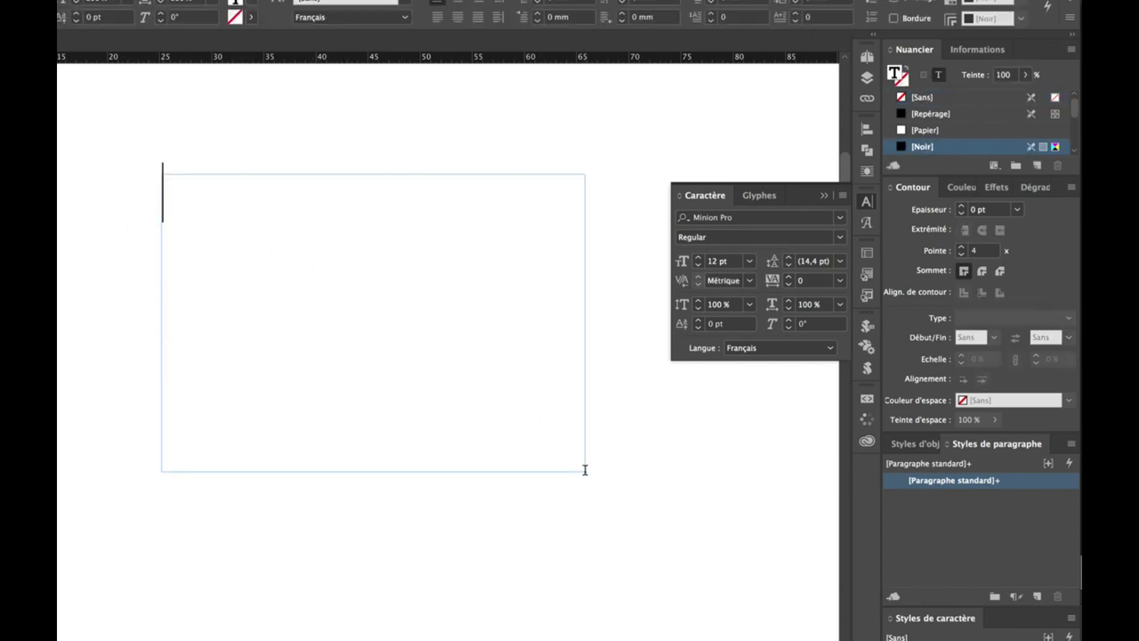
text(Ceci est le )
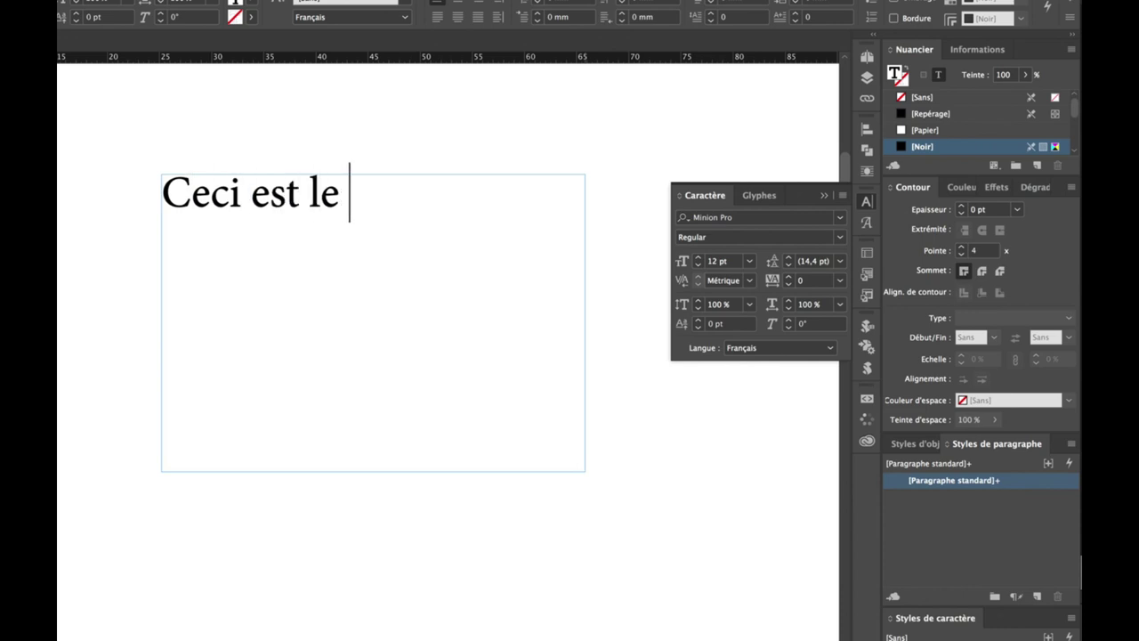
text(numéro 123C2)
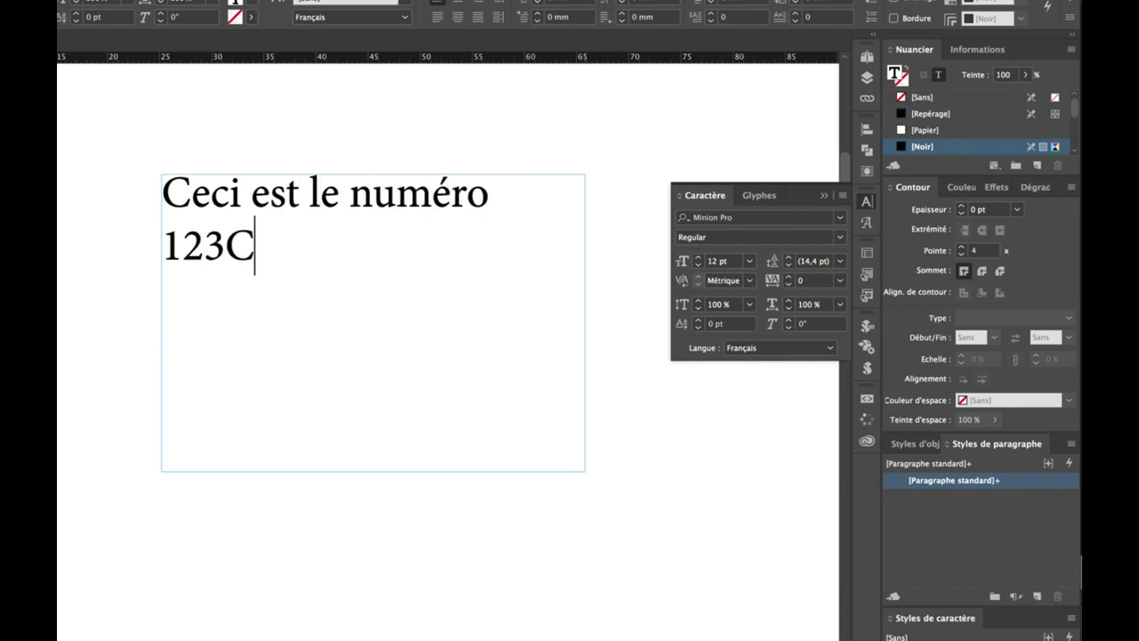
key(BackSpace)
key(BackSpace)
key(BackSpace)
text(343)
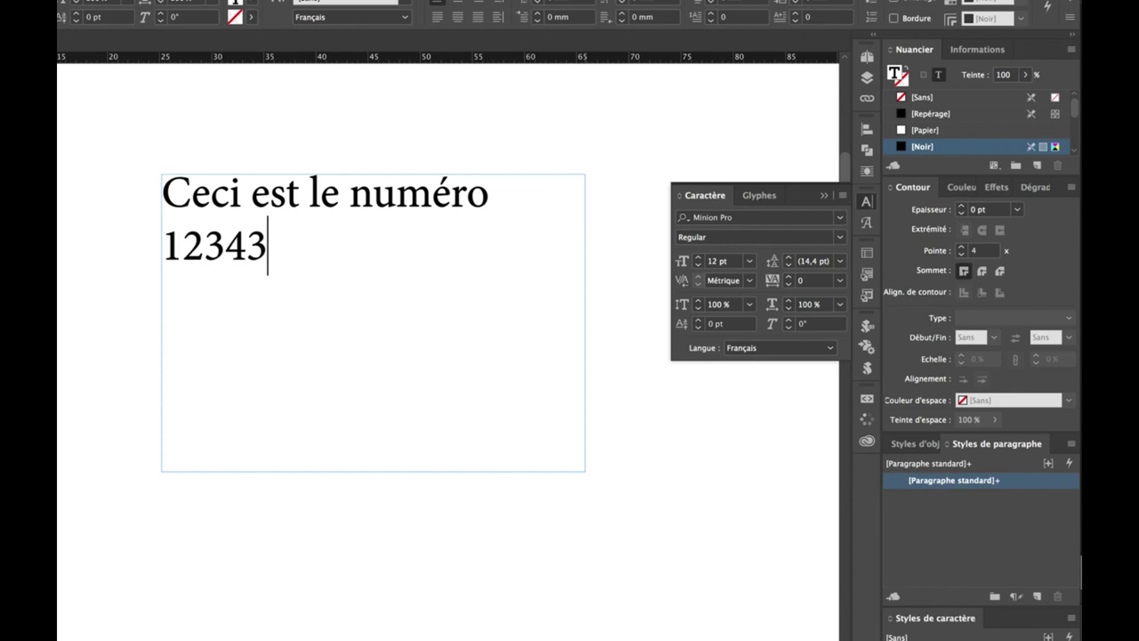
text( qui est)
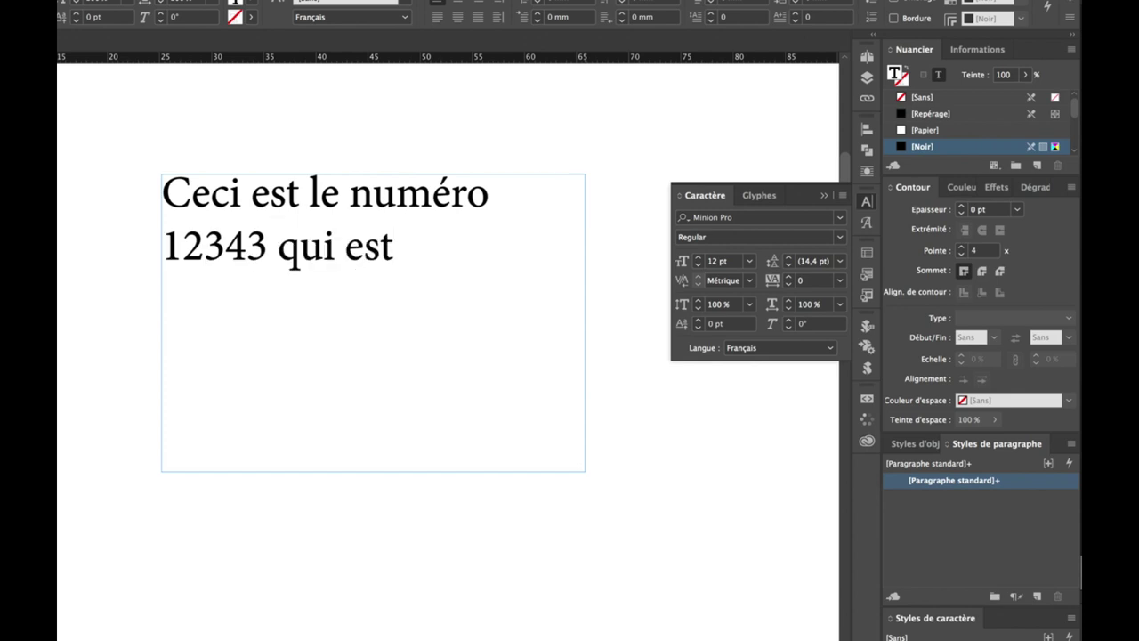
Step: Set the OpenType positional form of all the frame's text to Forme automatique
key(ctrl+a)
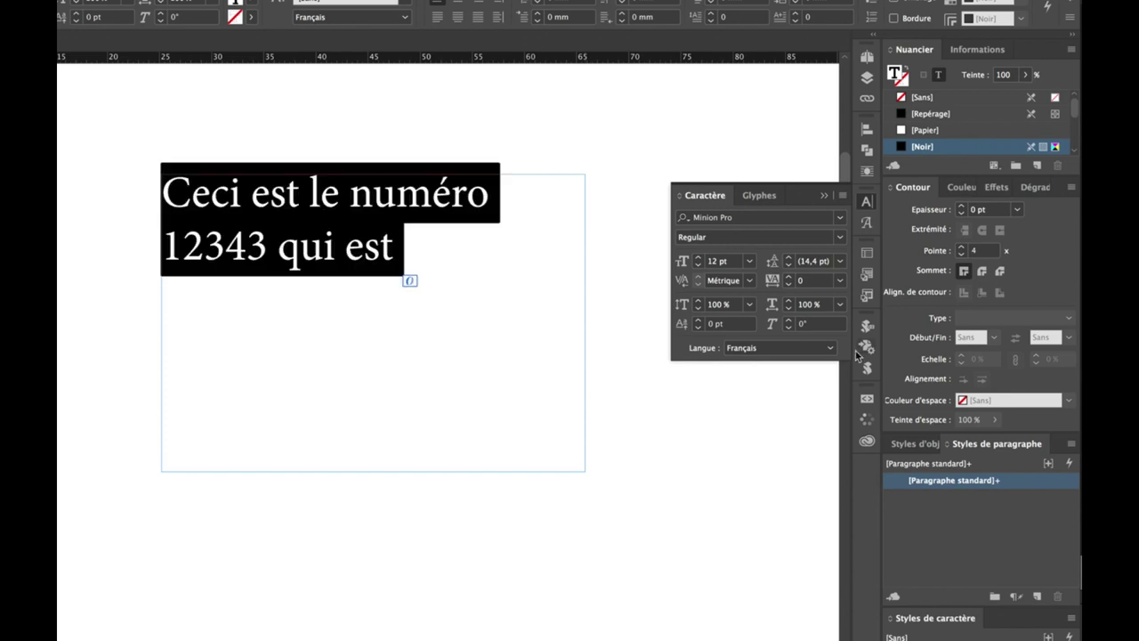
click(841, 195)
mouse_move(925, 228)
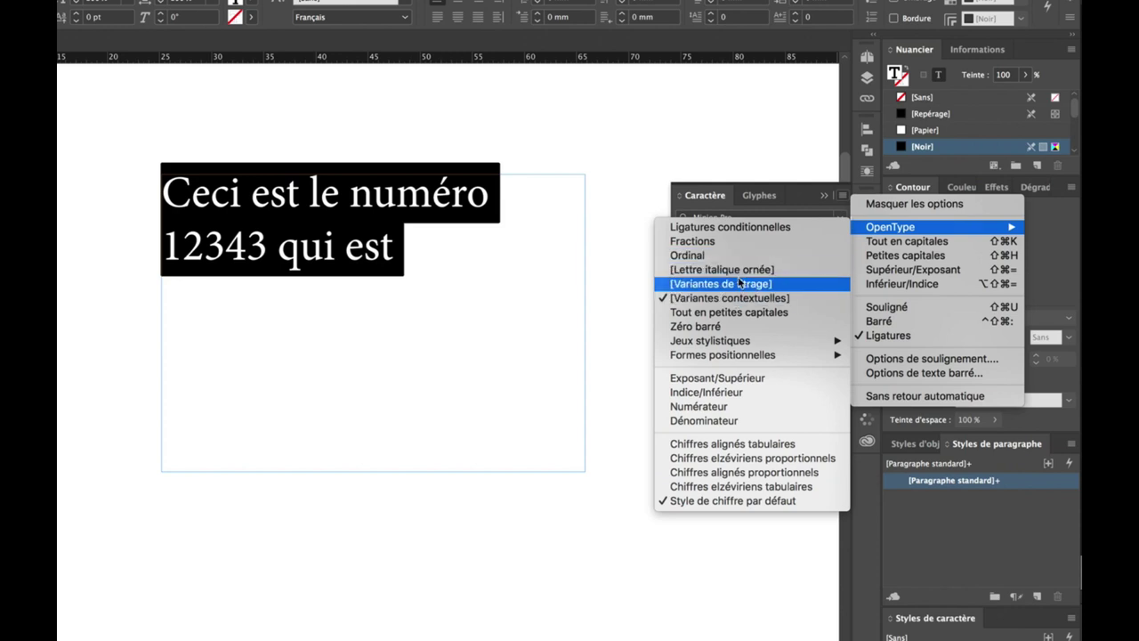
mouse_move(700, 358)
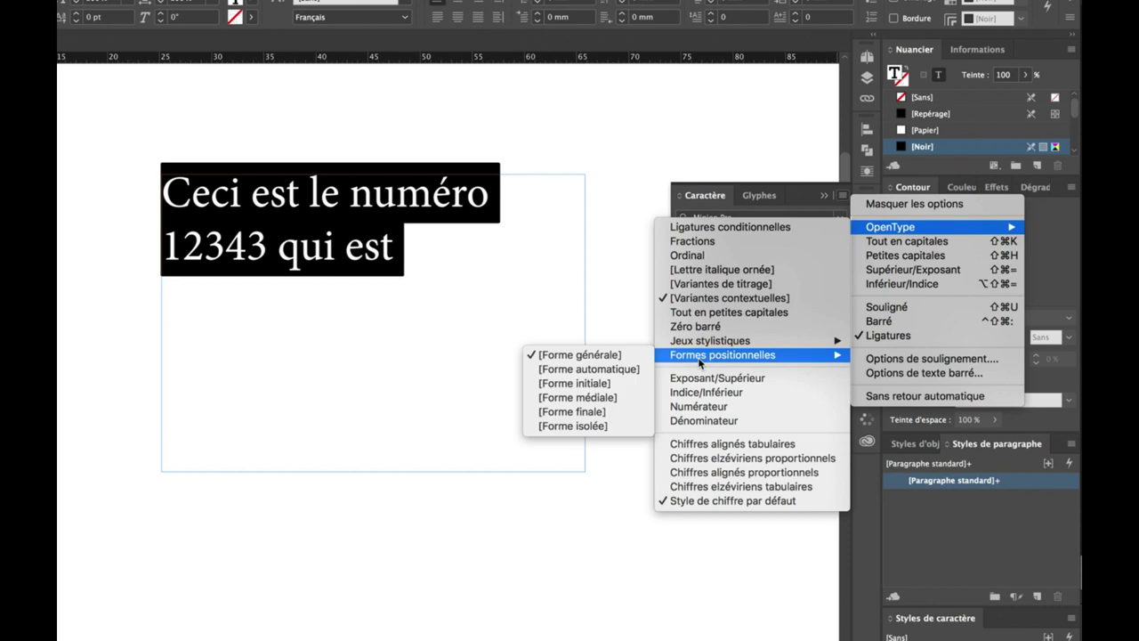
click(626, 369)
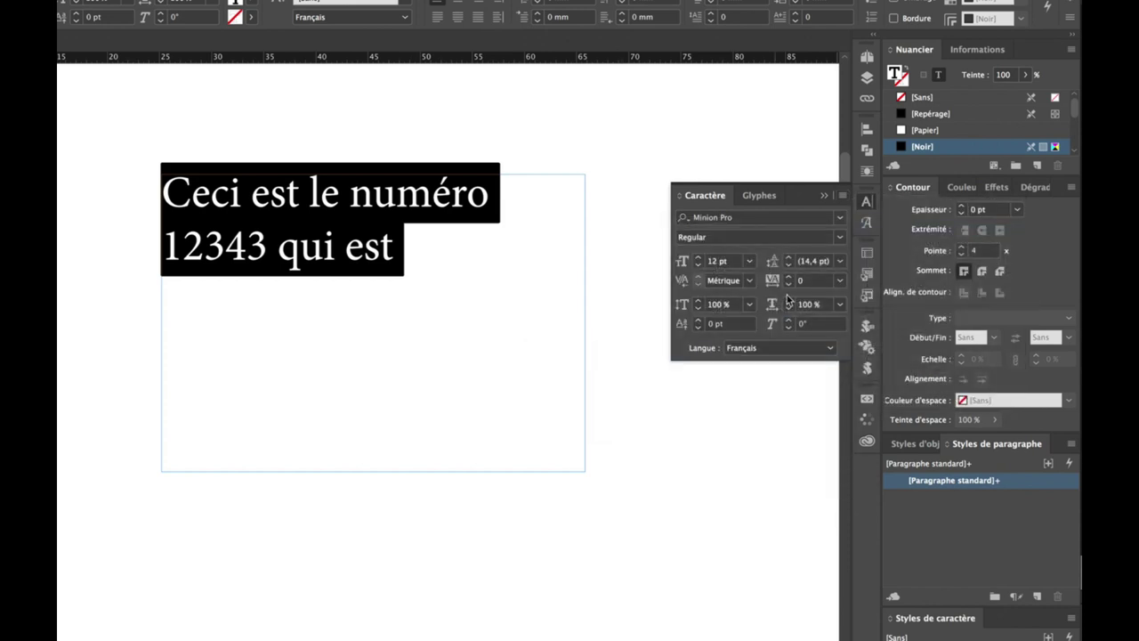
Step: Apply the OpenType figure style Chiffres elzéviriens proportionnels to the selected sentence
click(843, 195)
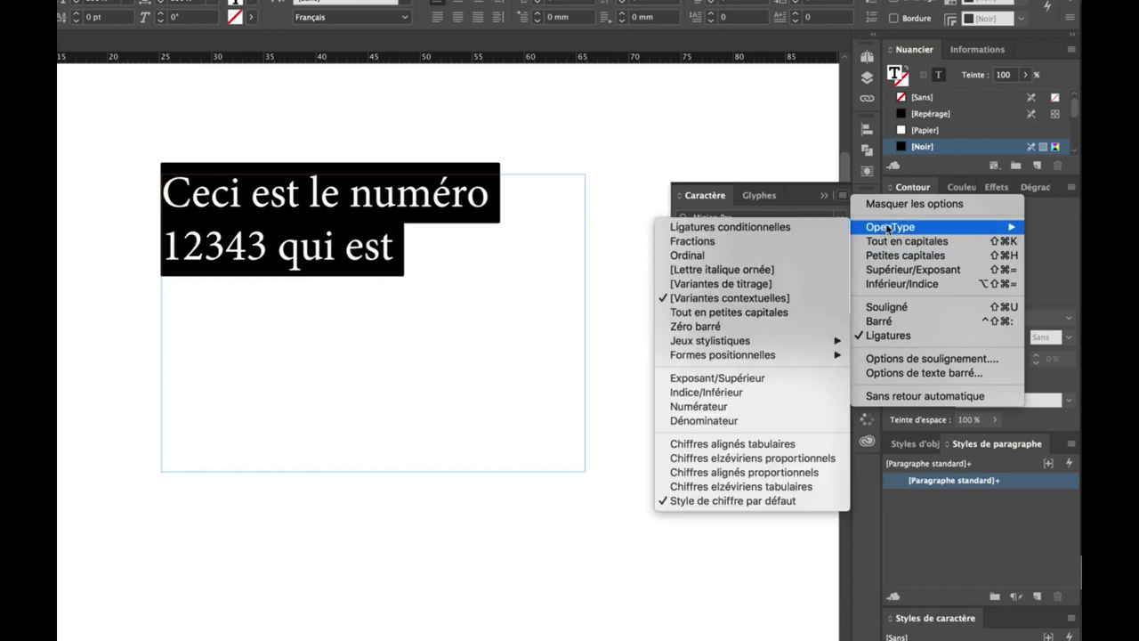
mouse_move(760, 360)
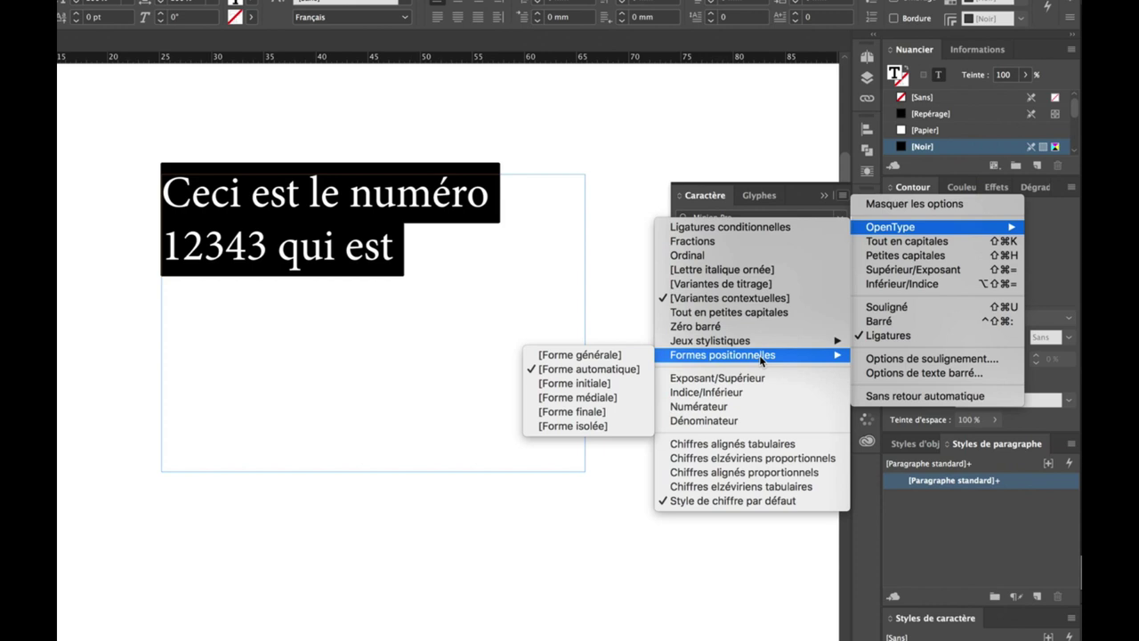
click(738, 461)
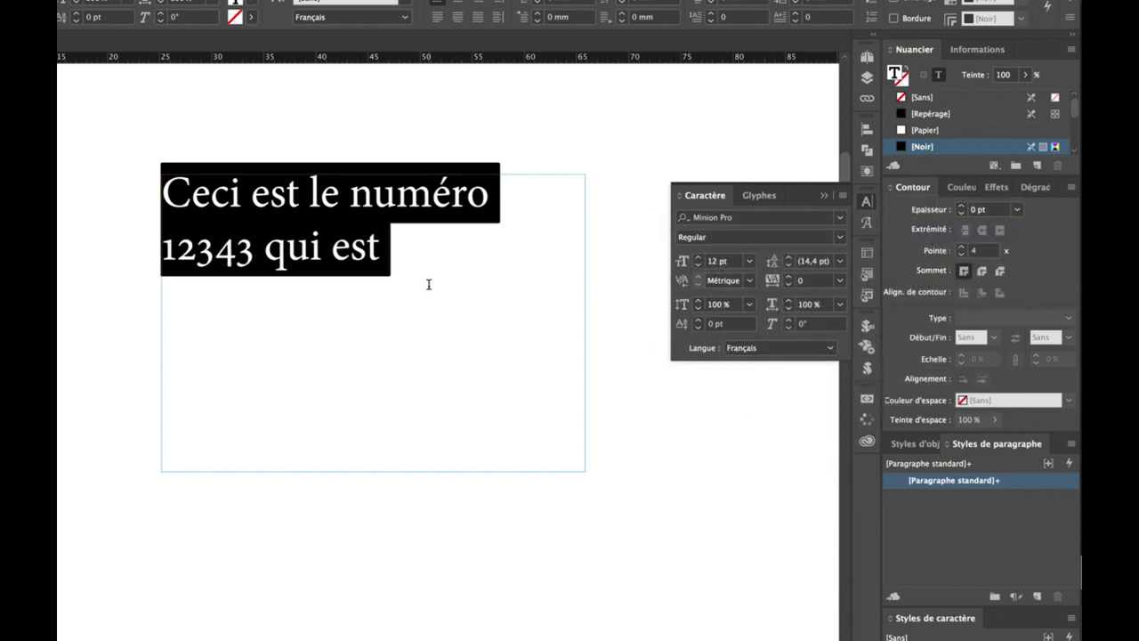
click(842, 195)
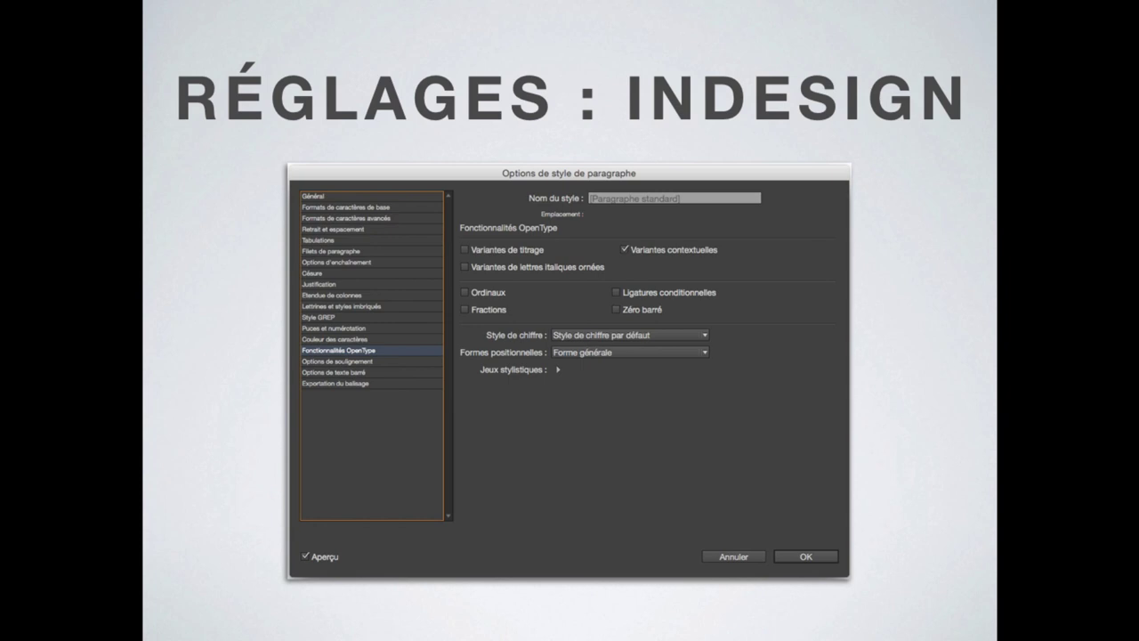
key(Right)
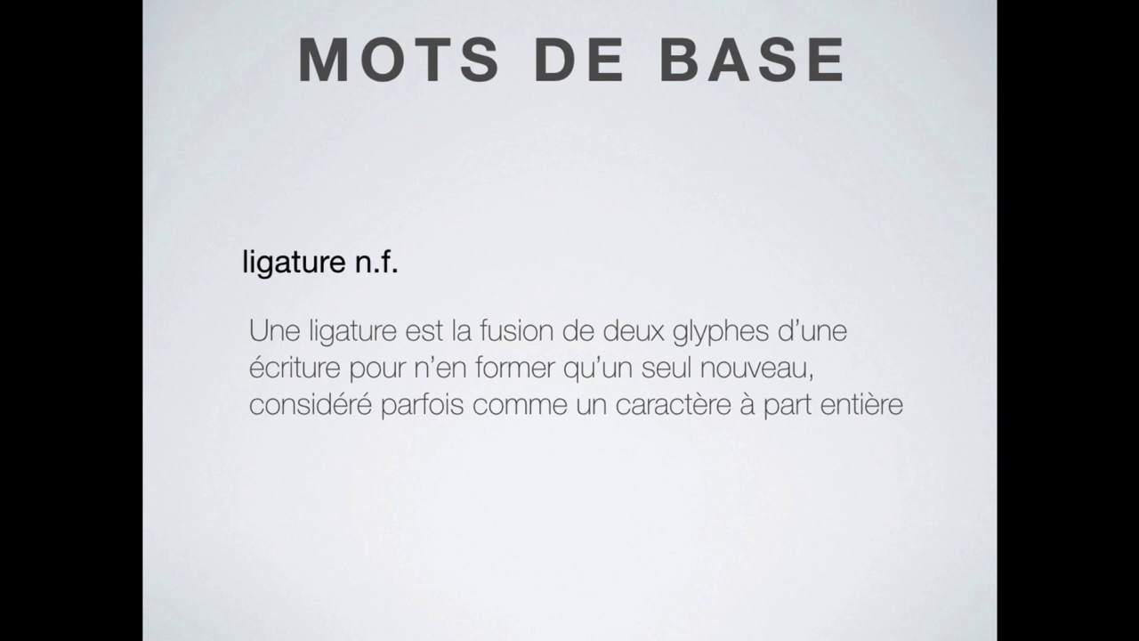
key(Right)
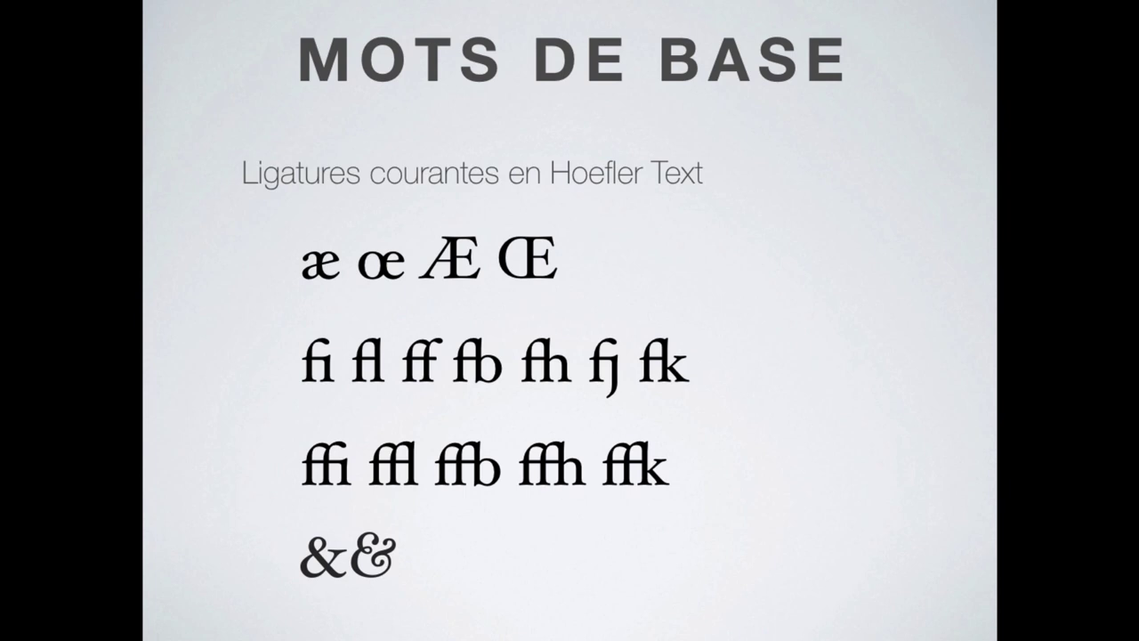
key(Right)
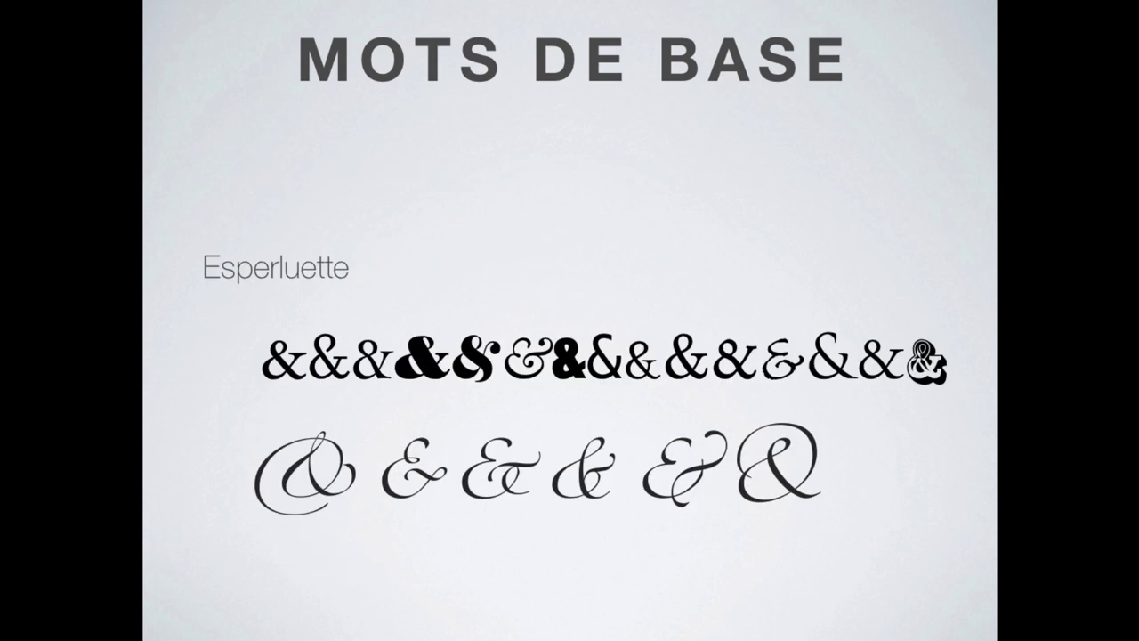
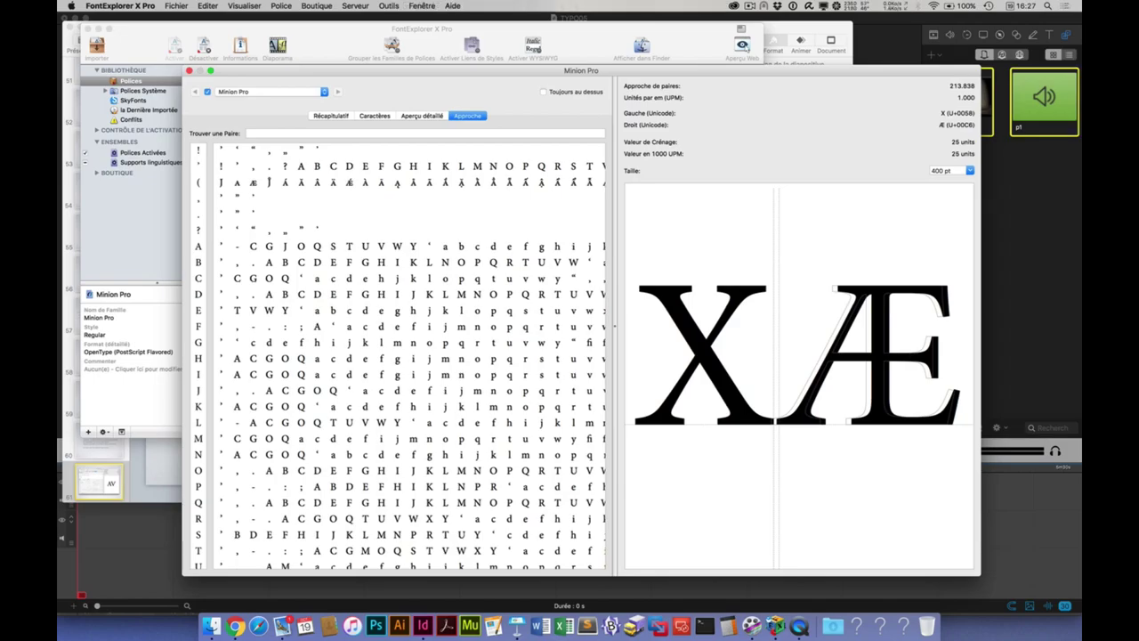
Step: In FontExplorer X Pro, preview Minion Pro's kerning pair of A and apostrophe and look through the font's table of kerning pairs
click(220, 245)
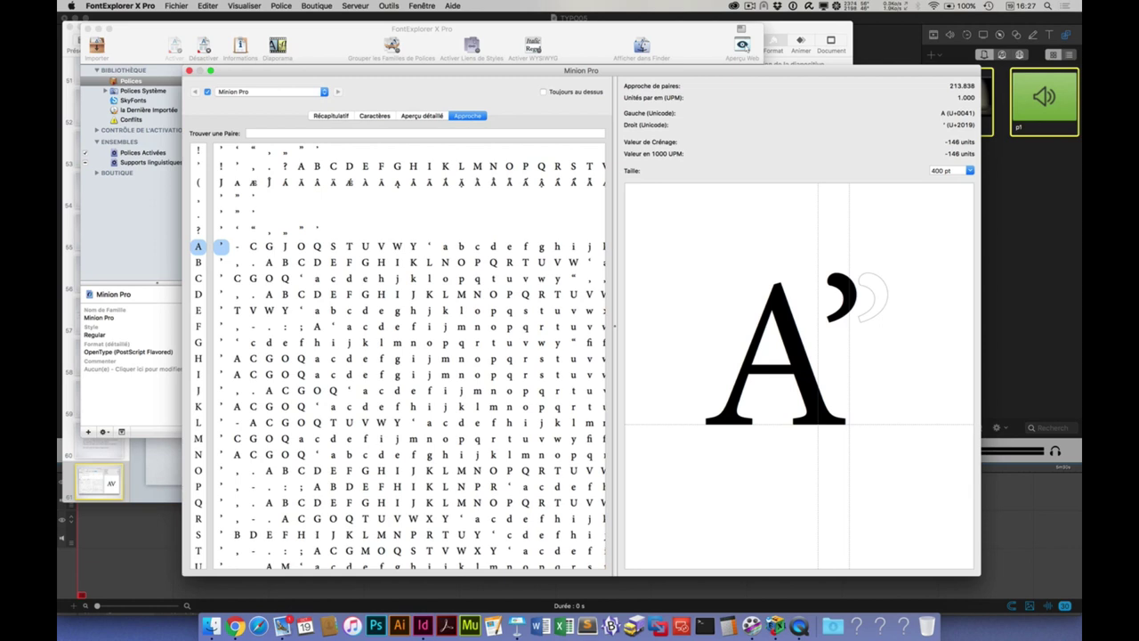
scroll(398, 356, down, 3)
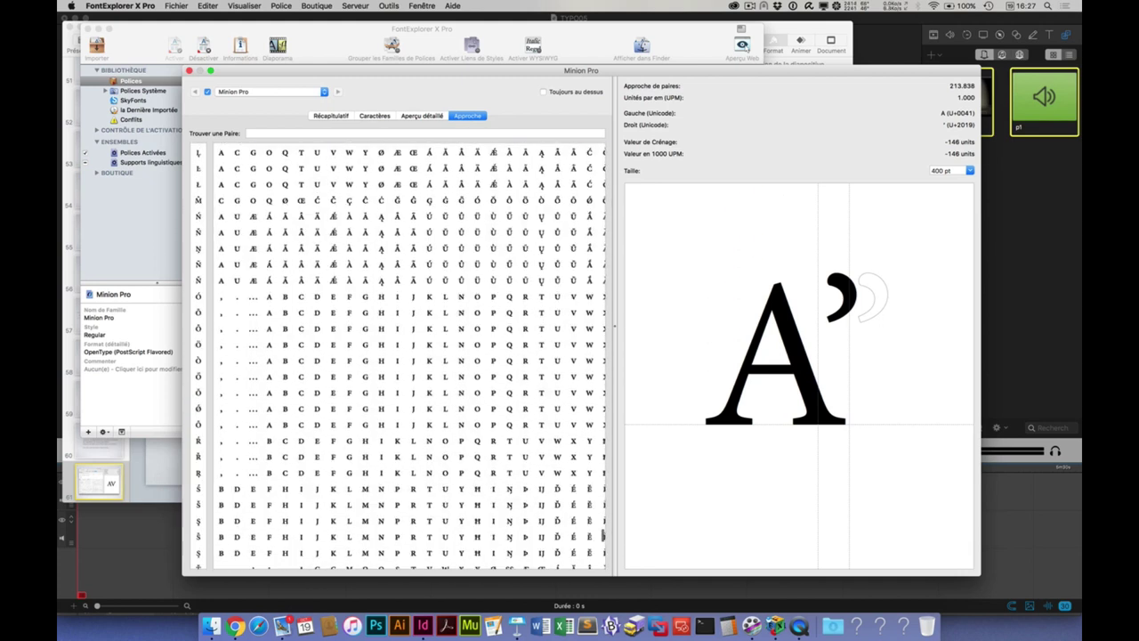
scroll(396, 347, up, 1)
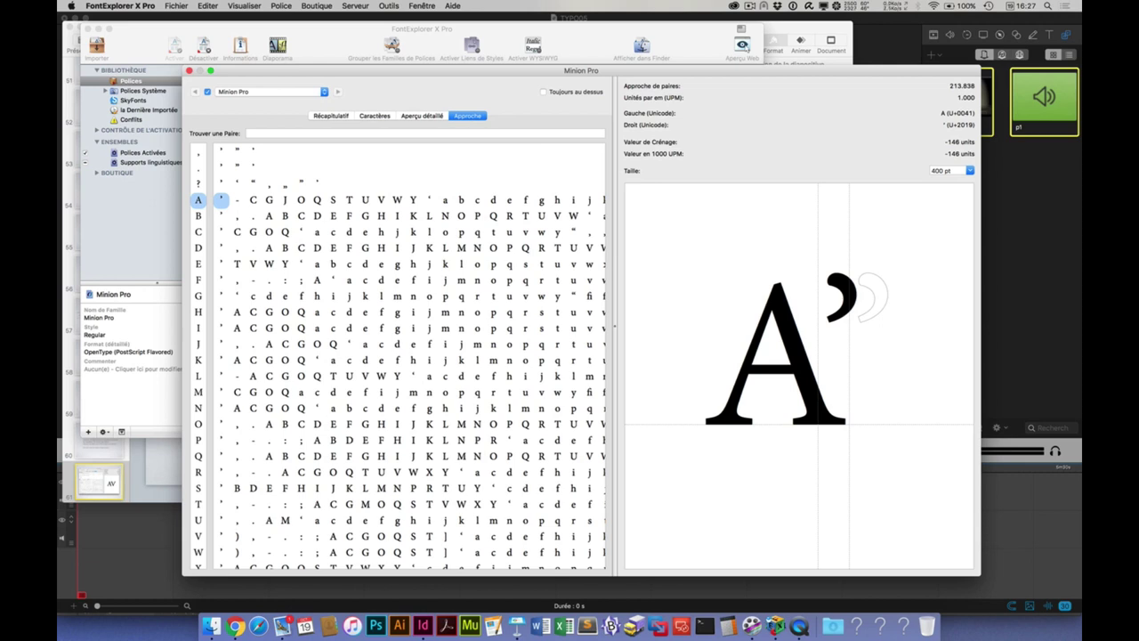
scroll(400, 356, right, 5)
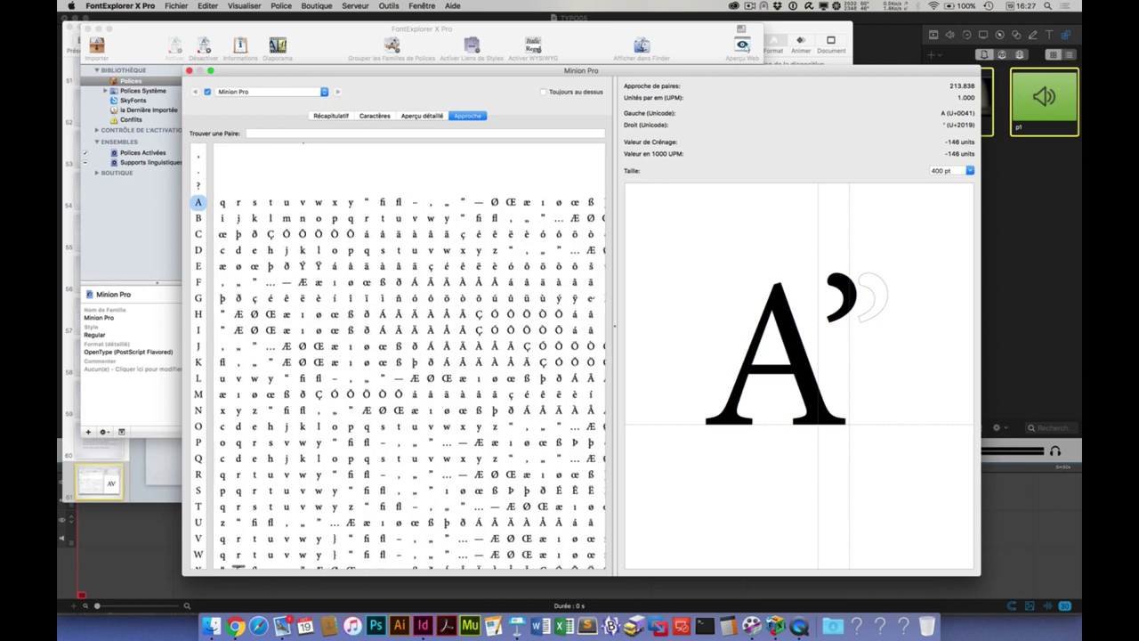
scroll(401, 356, right, 5)
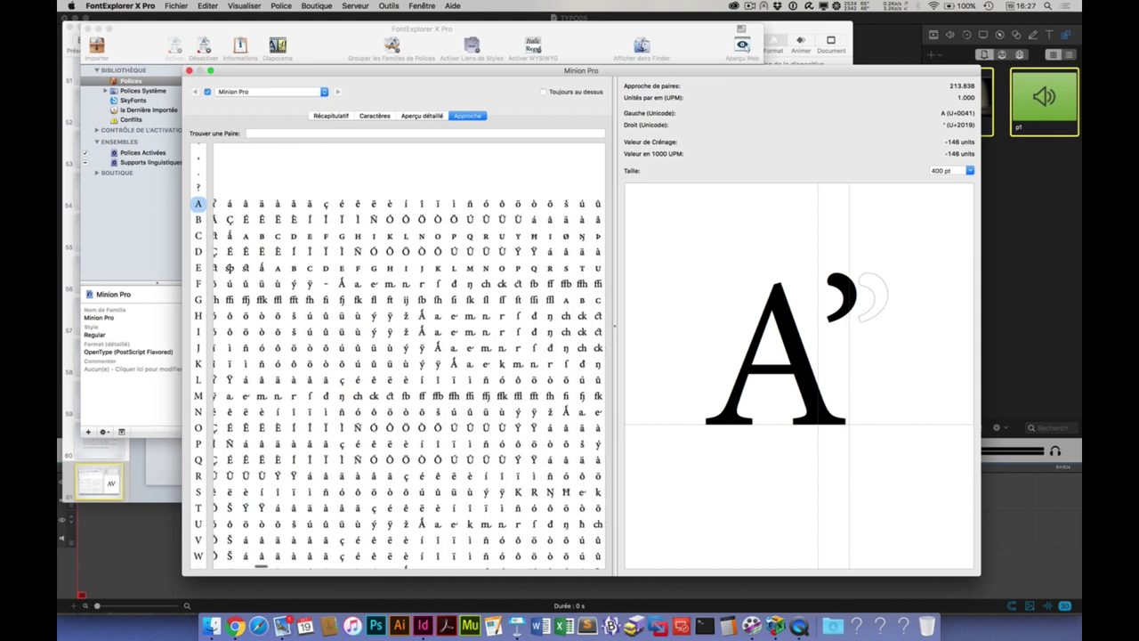
scroll(401, 356, right, 5)
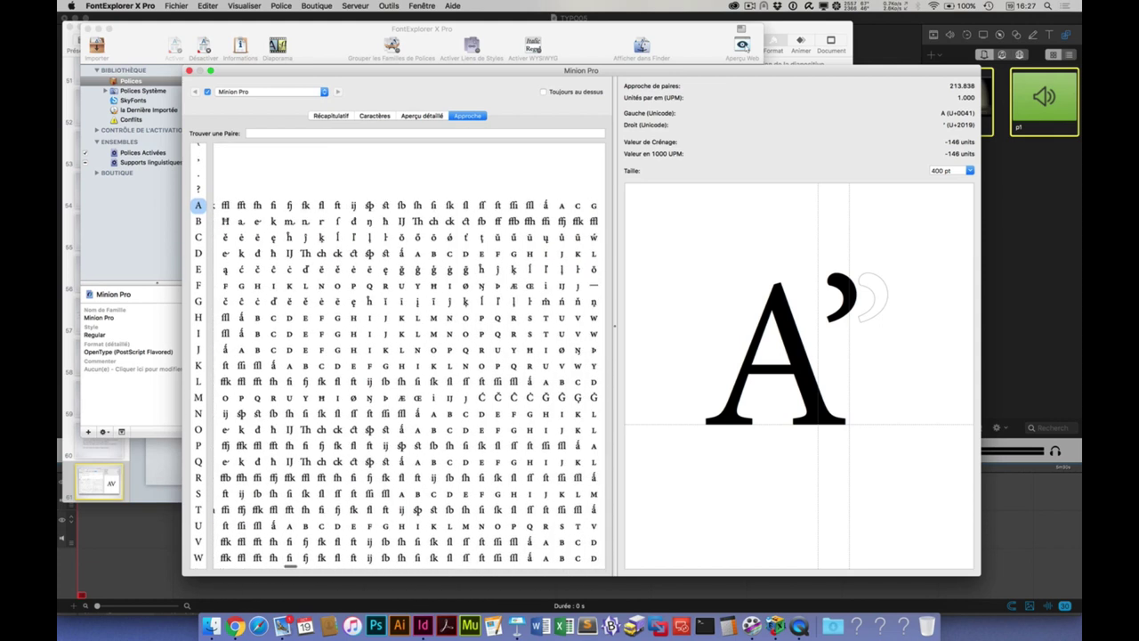
Step: Look through the small-capital and accented-letter pairs in the far columns of Minion Pro's kerning table
scroll(401, 356, right, 10)
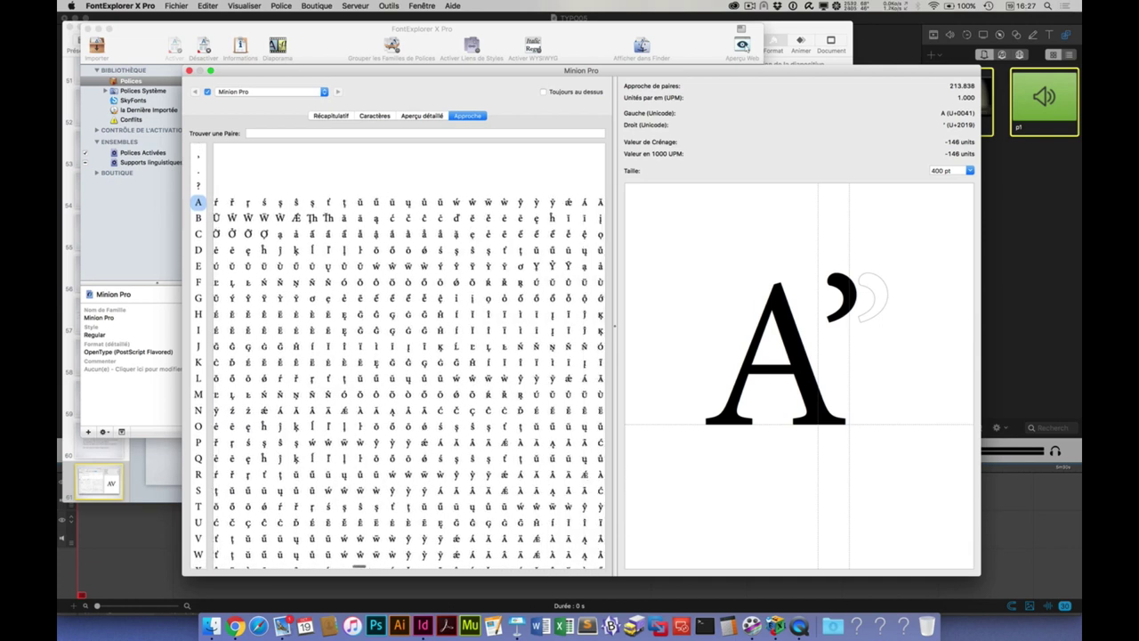
scroll(400, 356, right, 10)
scroll(401, 356, up, 2)
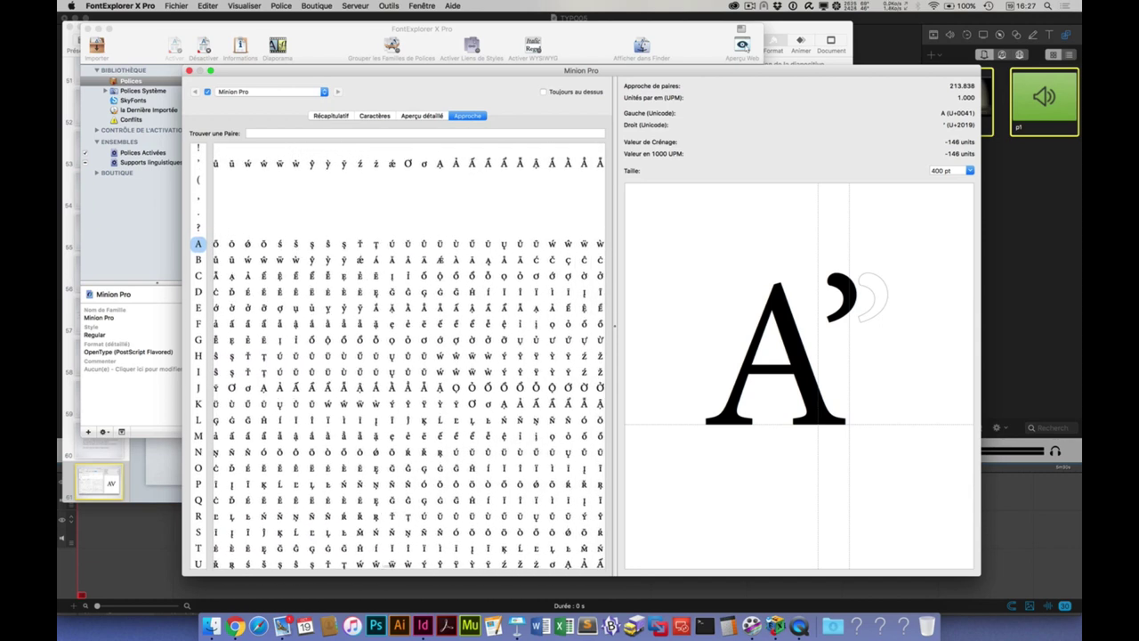
scroll(402, 564, right, 10)
scroll(402, 564, down, 2)
scroll(401, 356, left, 5)
scroll(401, 356, down, 1)
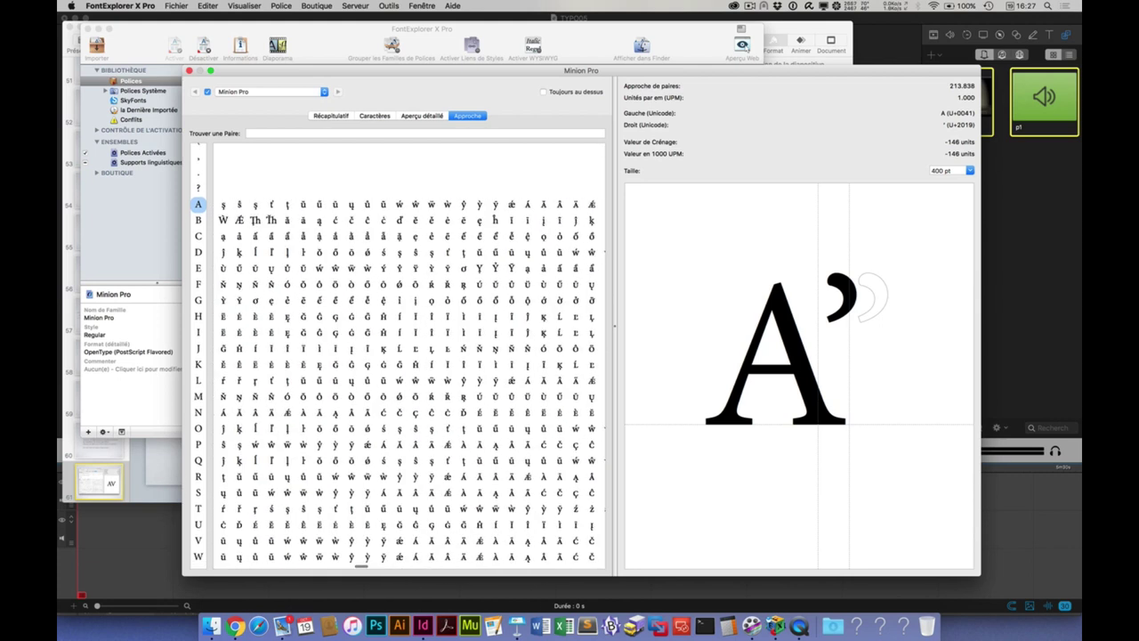
Step: Return to the start of the kerning table and preview the pair of A and V
scroll(400, 356, left, 10)
scroll(400, 356, up, 3)
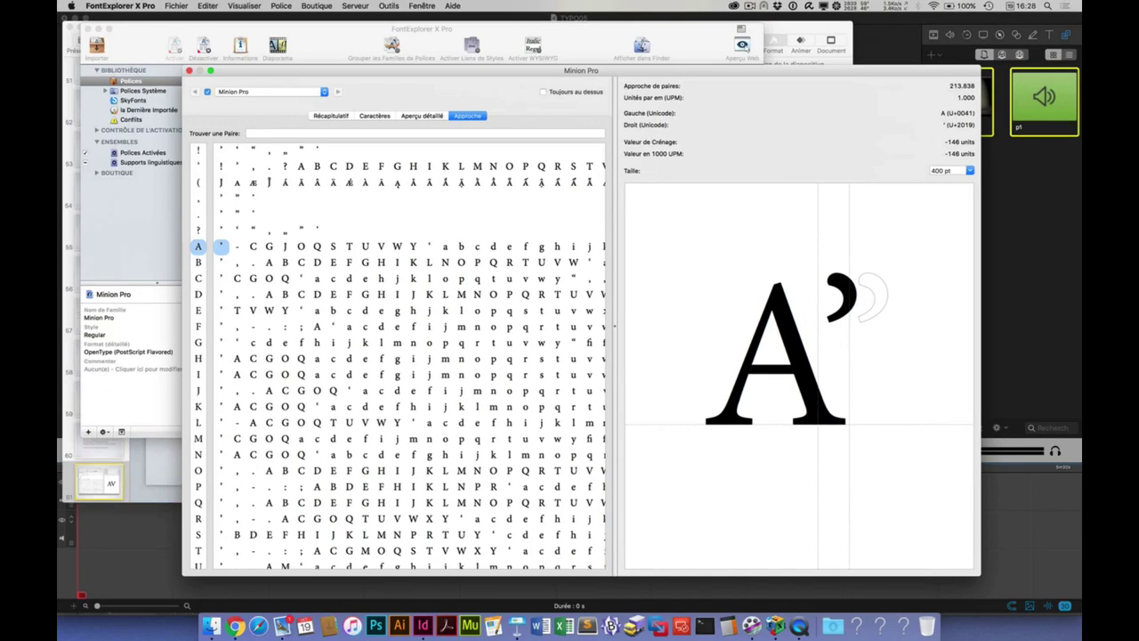
click(381, 245)
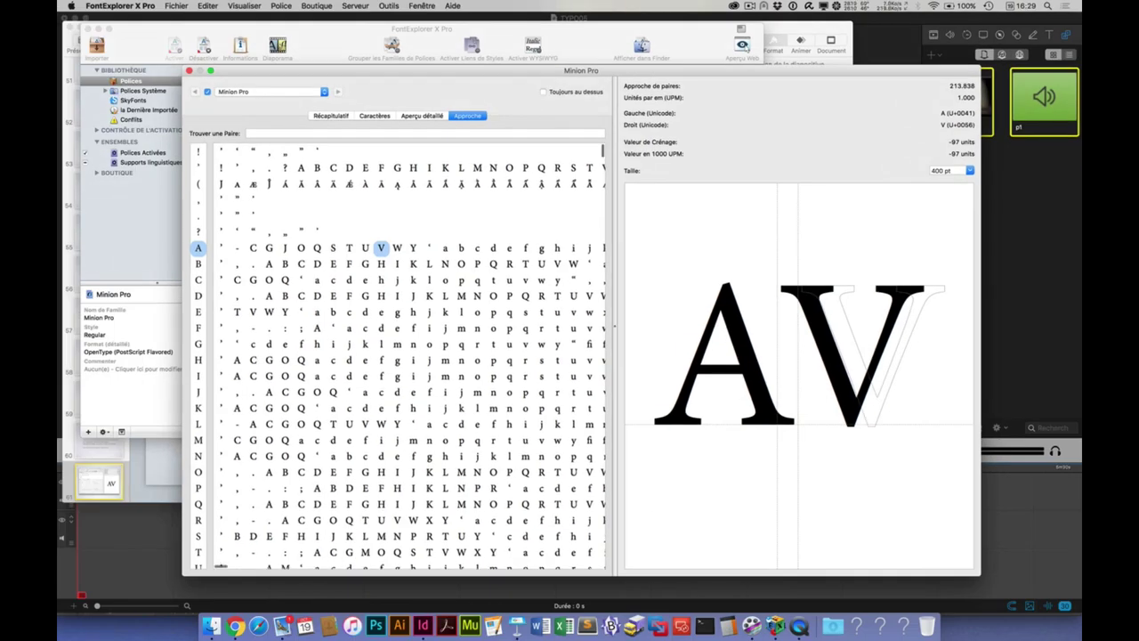
Step: Preview the kerning pairs of A with the st ligature and of A with the sp ligature
scroll(397, 363, right, 15)
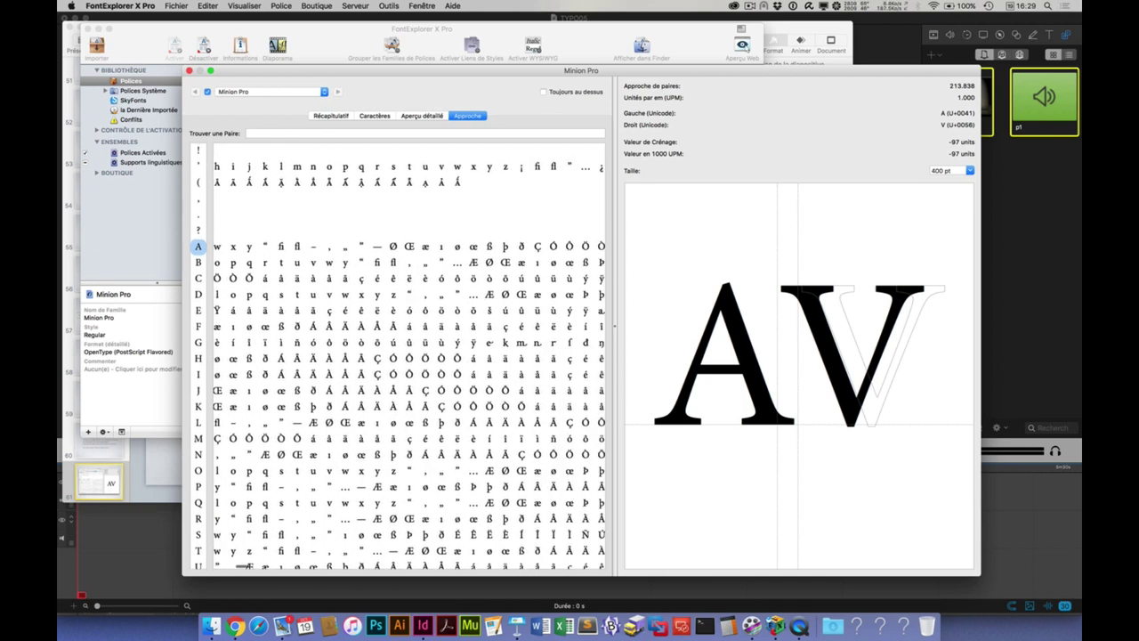
scroll(398, 363, right, 15)
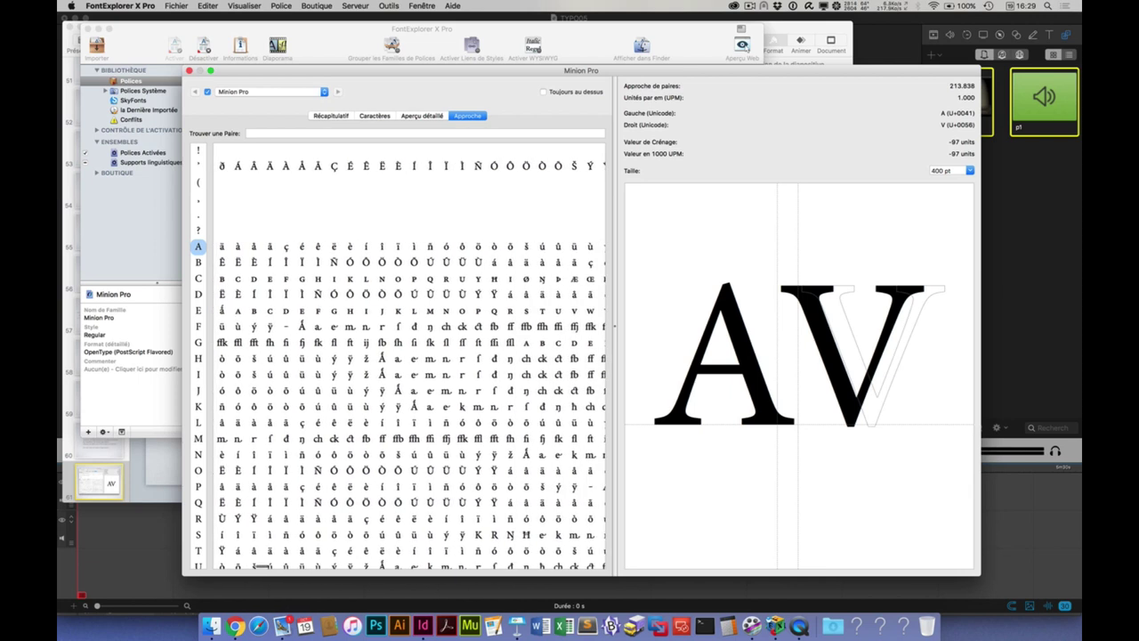
scroll(398, 363, right, 15)
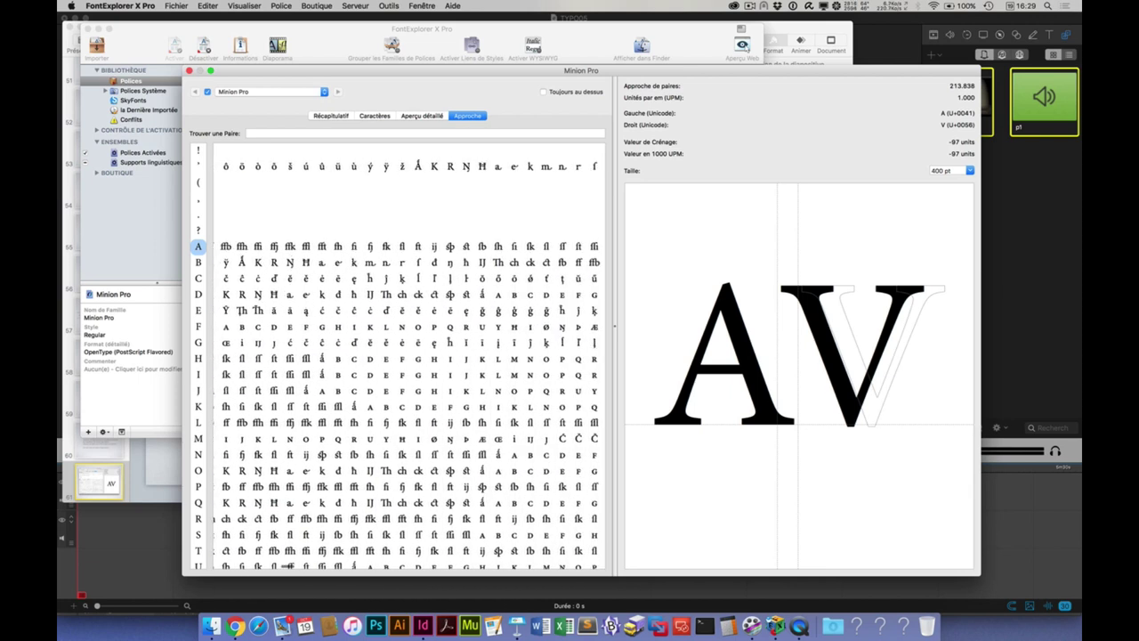
scroll(398, 363, right, 15)
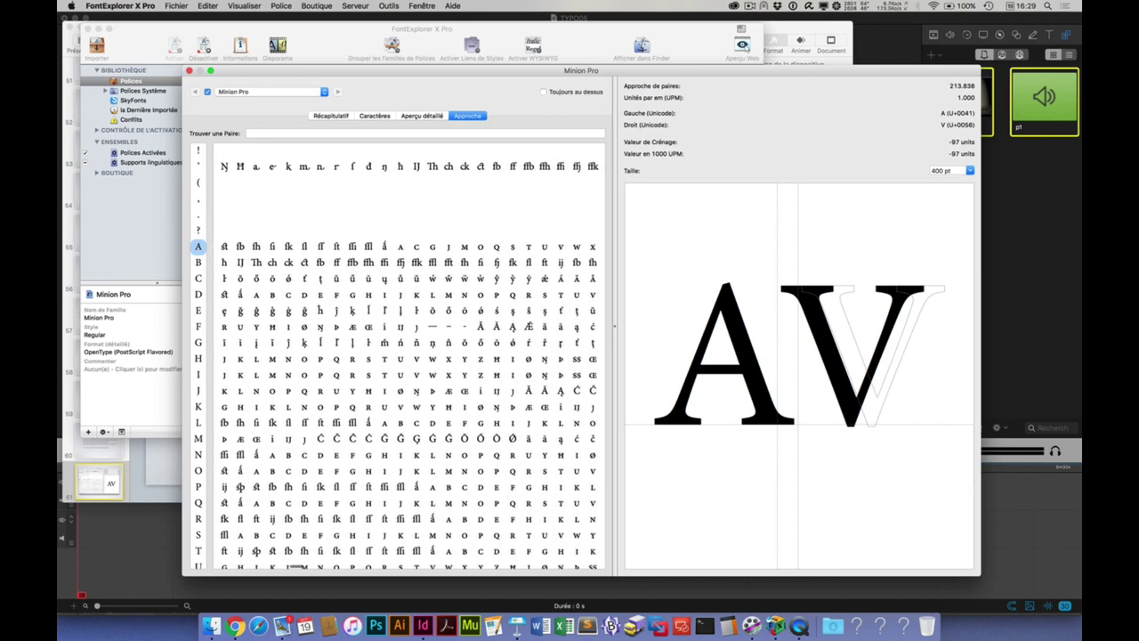
click(225, 247)
scroll(398, 363, left, 10)
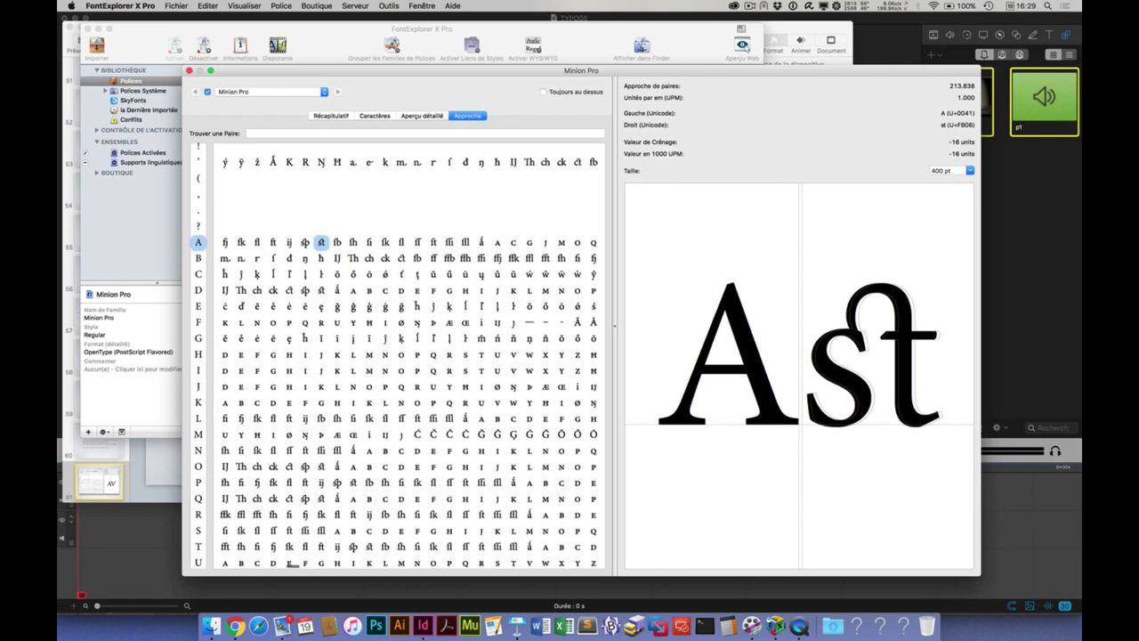
click(484, 241)
Step: Preview the kerning pair of D and Ǽ from the accented capitals further along the table
scroll(395, 356, right, 10)
scroll(395, 356, right, 15)
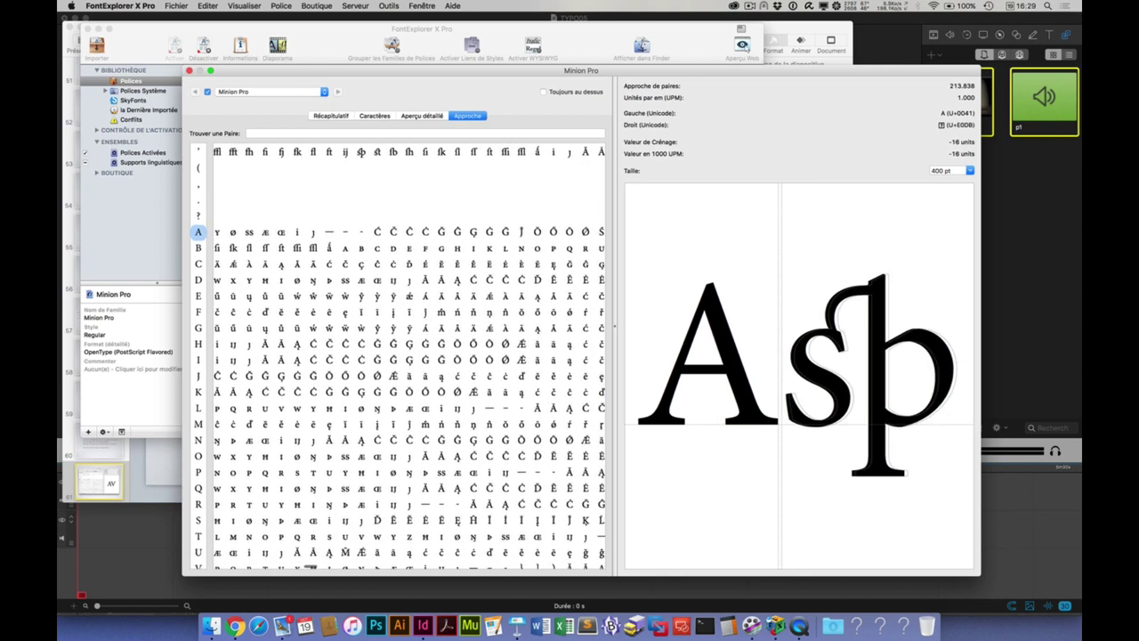
scroll(399, 356, right, 15)
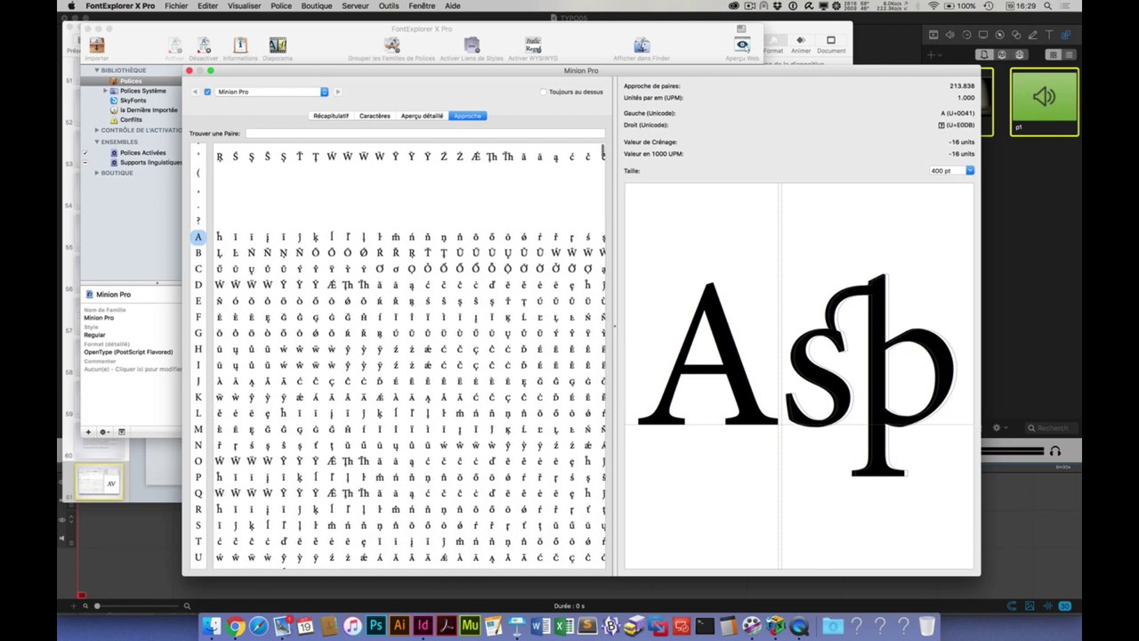
click(331, 284)
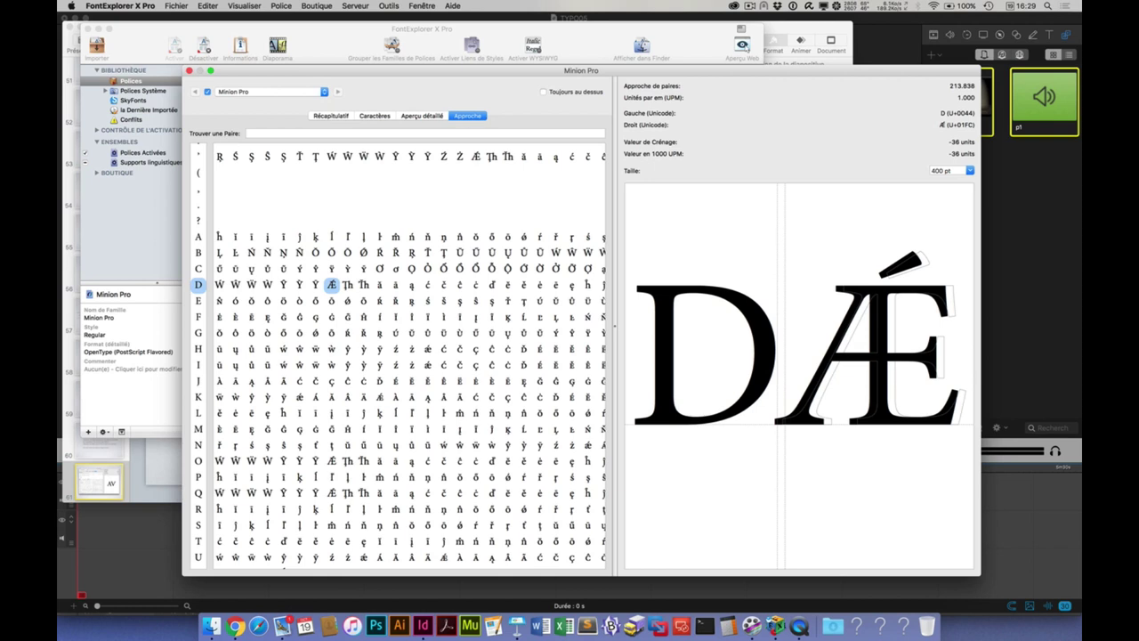
Step: Preview the kerning pair of A and the small-capital à further along row A
scroll(399, 356, down, 2)
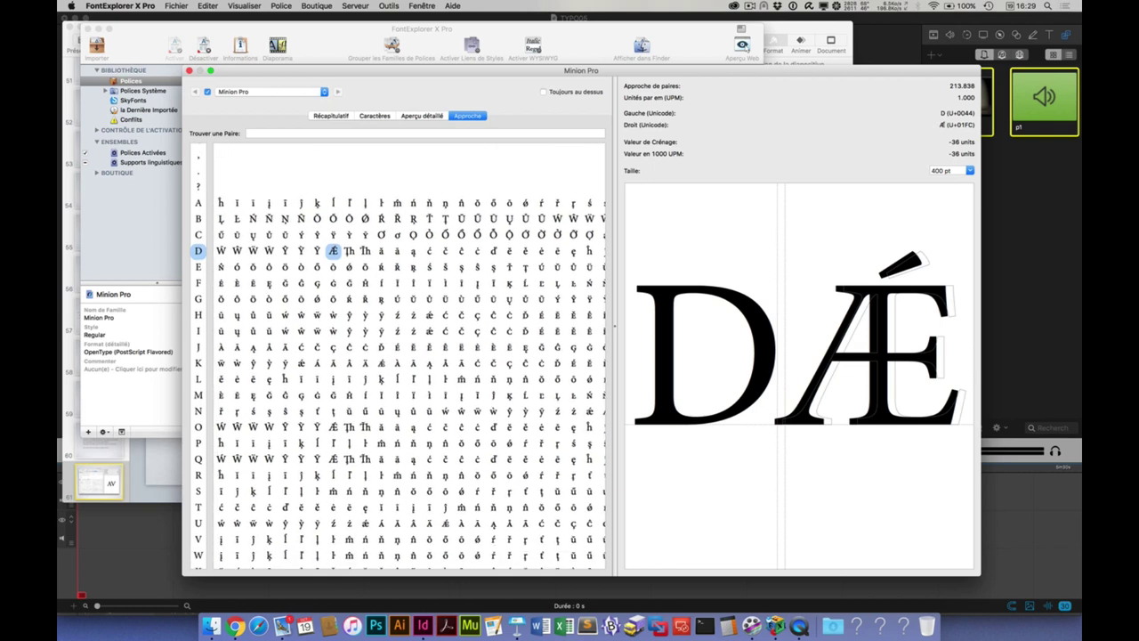
scroll(399, 356, right, 2)
scroll(398, 356, right, 10)
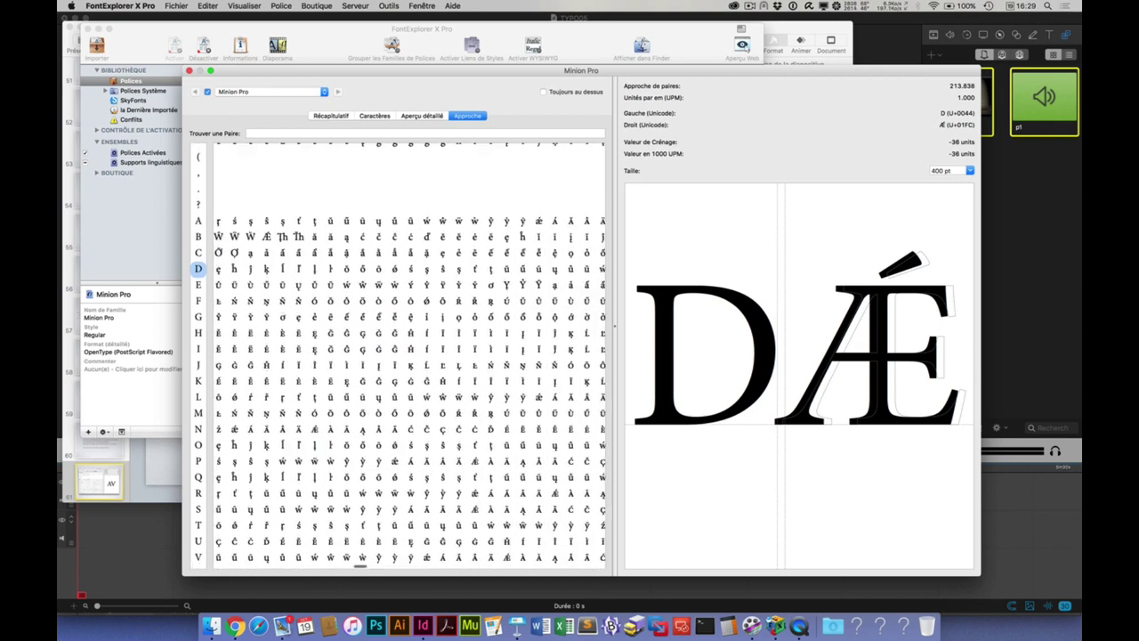
scroll(398, 356, right, 10)
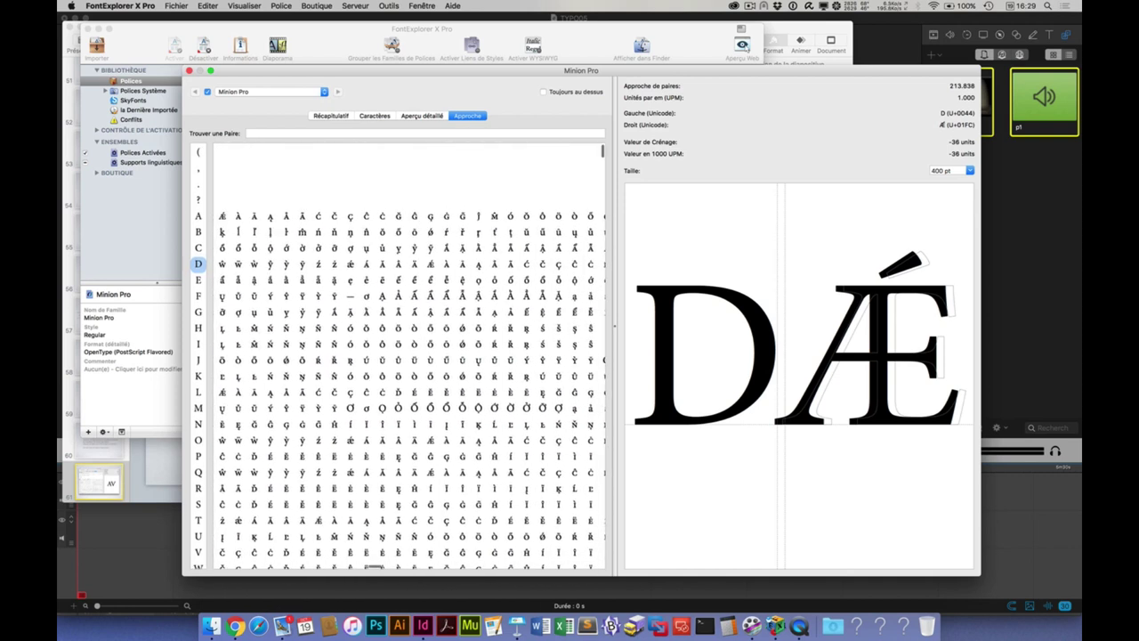
click(301, 216)
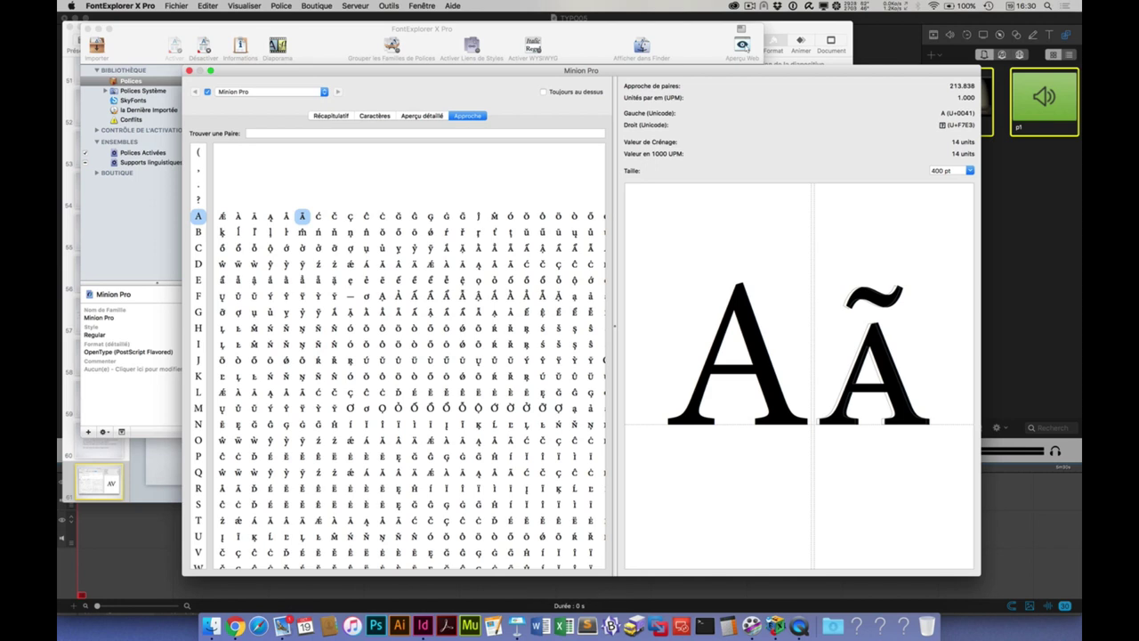
Step: Switch to the Keynote slideshow and advance from the Adobe Garamond Pro slide to the illustration of la chasse
click(821, 6)
click(890, 45)
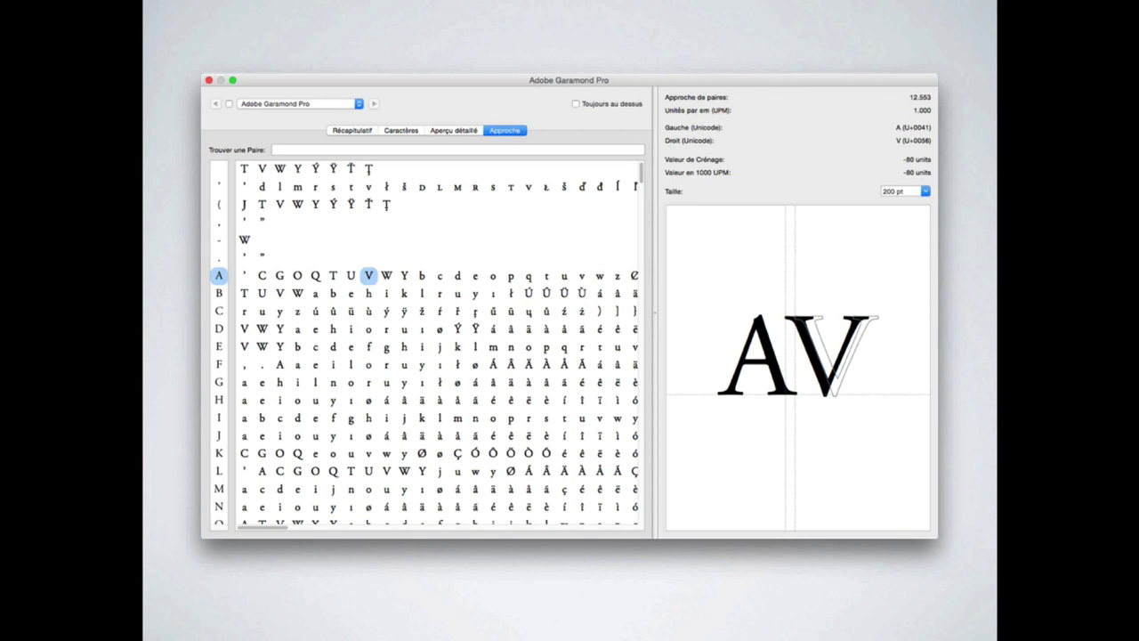
key(Right)
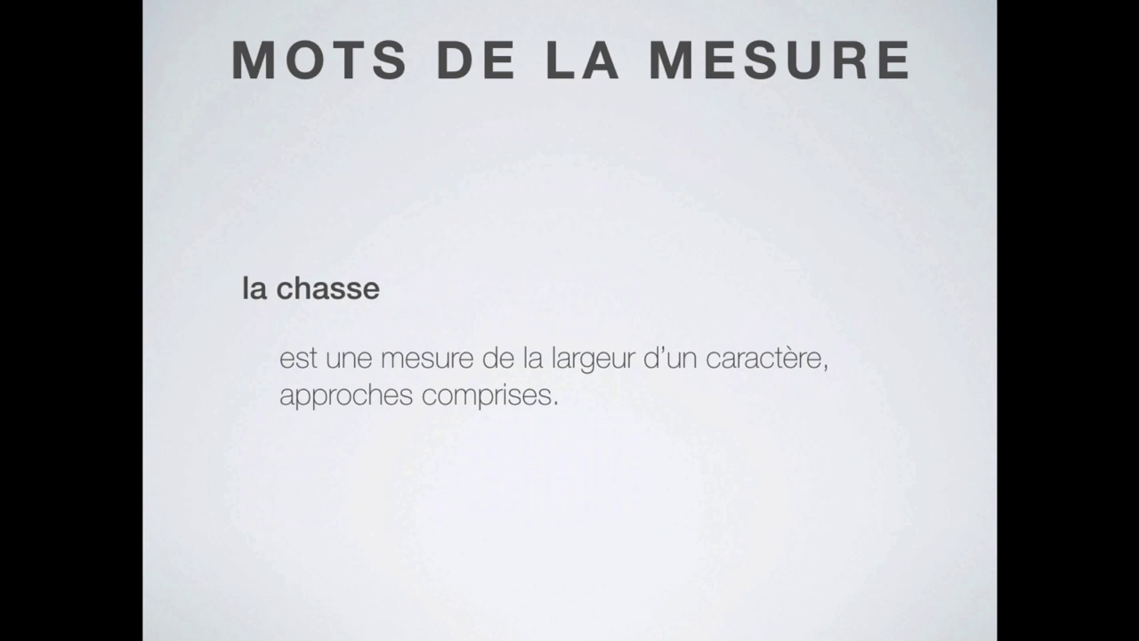
key(Right)
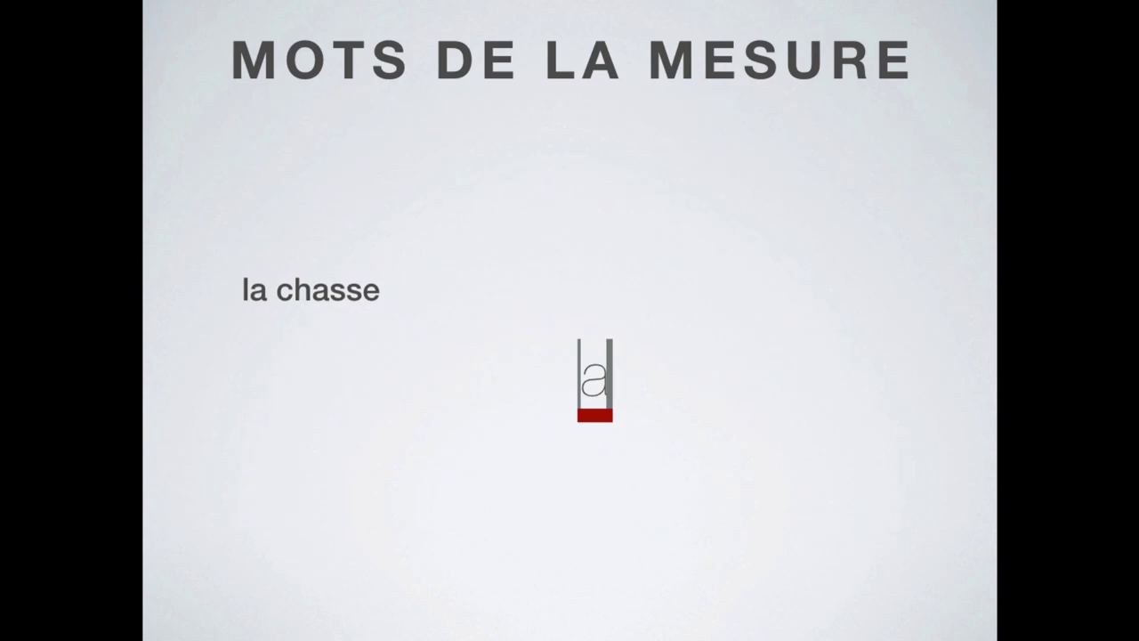